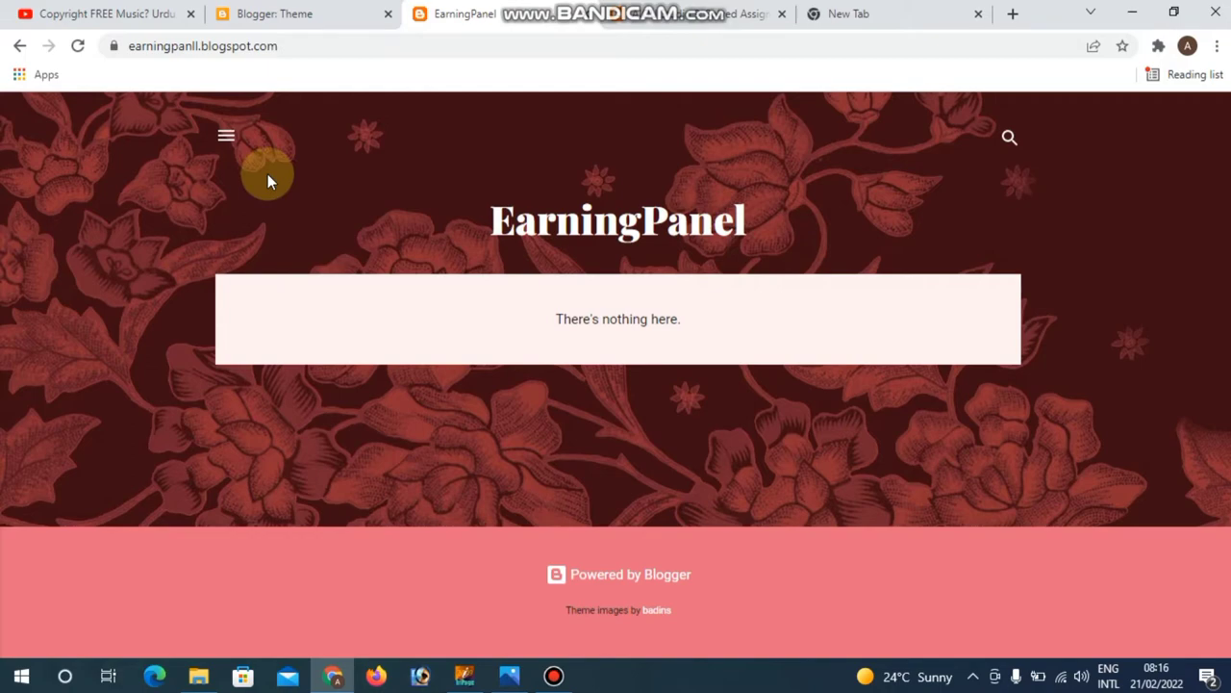
# - Check the EarningPanel blog's side menu, and try its search box with sample text before clearing it
pyautogui.click(231, 135)
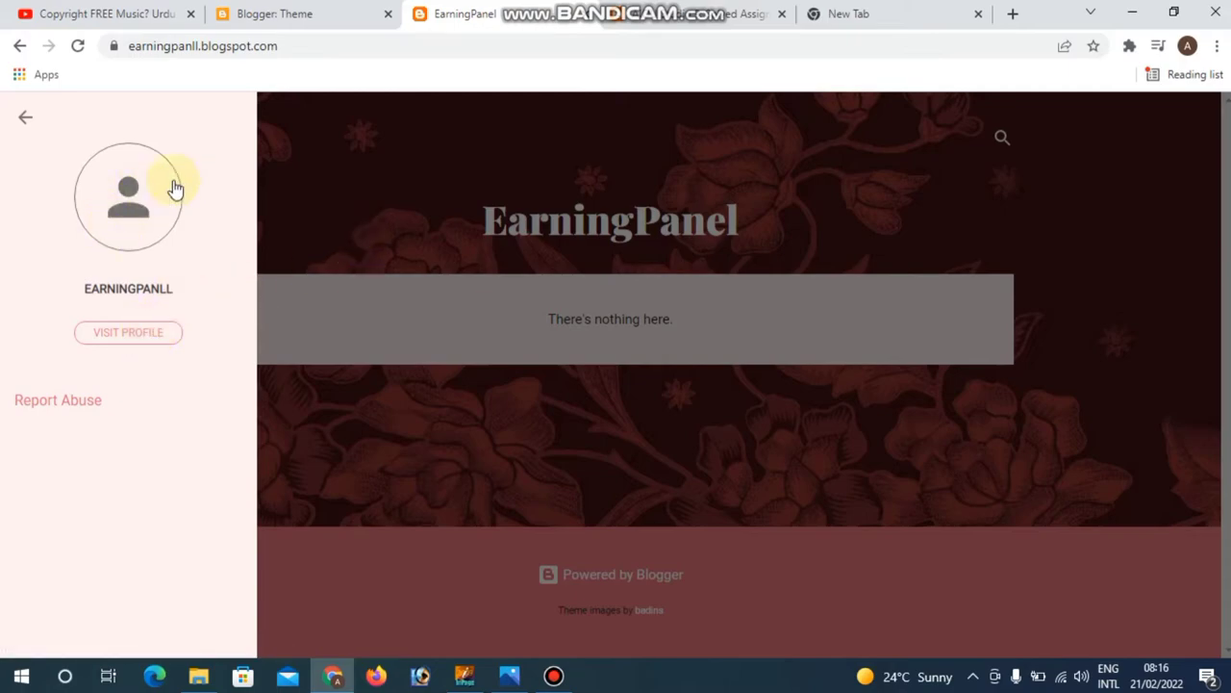
pyautogui.click(288, 170)
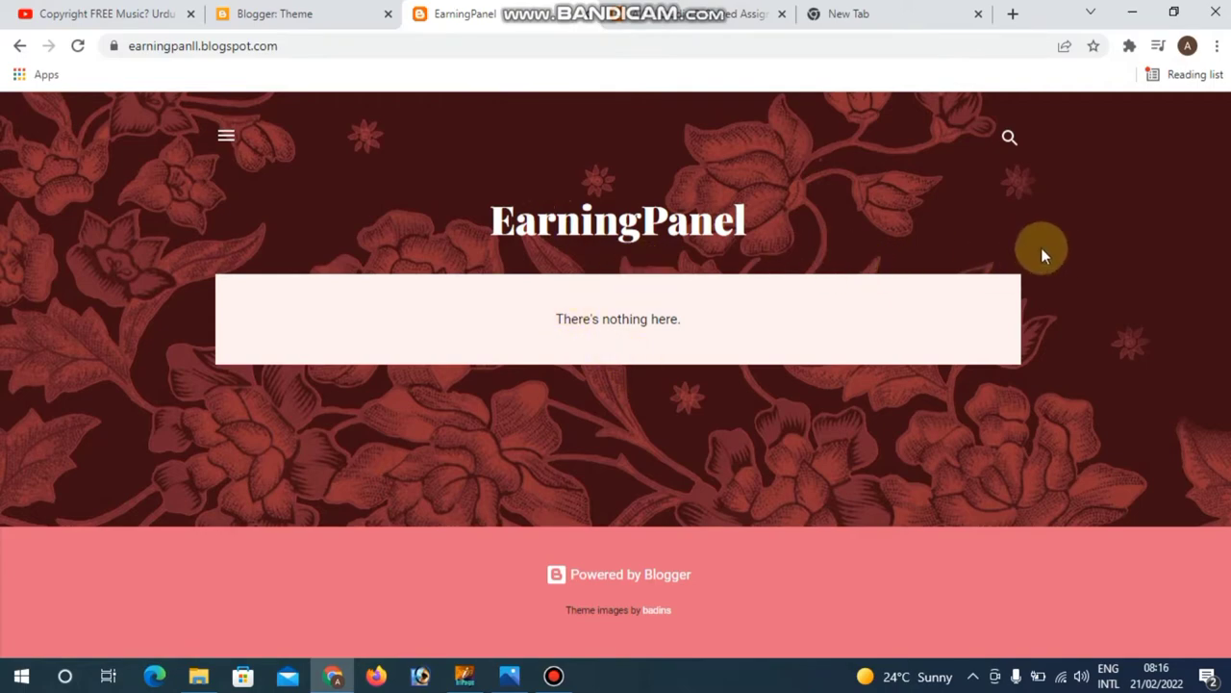
pyautogui.click(1007, 137)
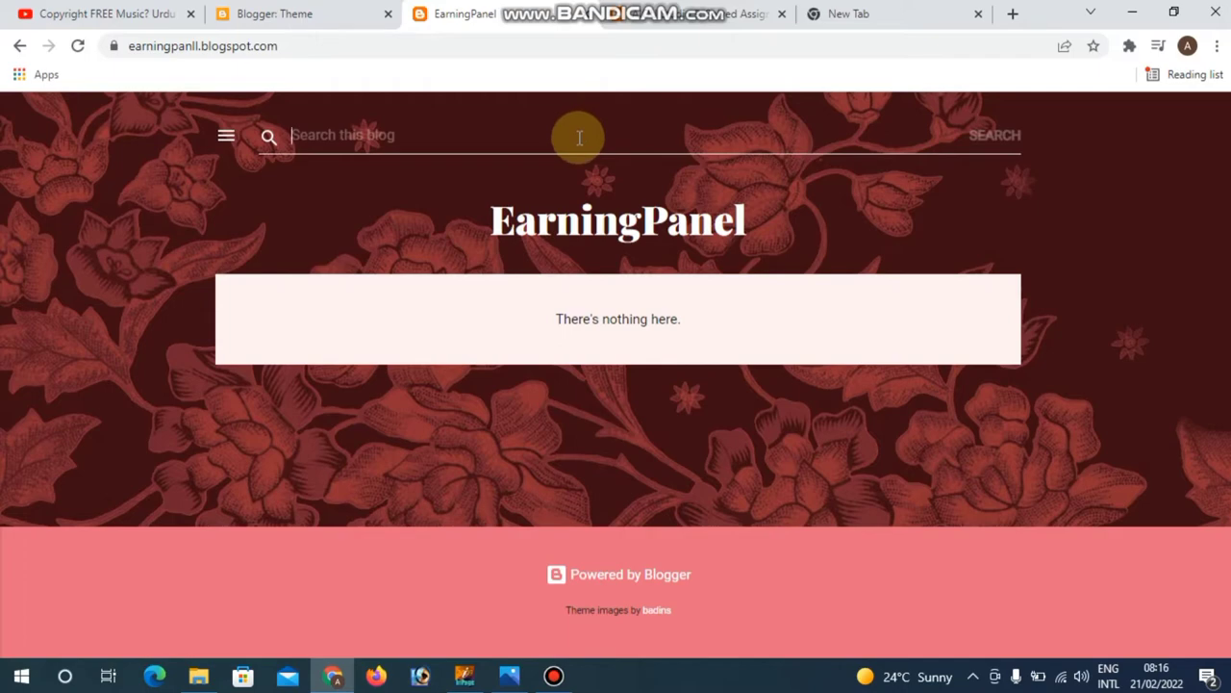
pyautogui.write('fkgfgk')
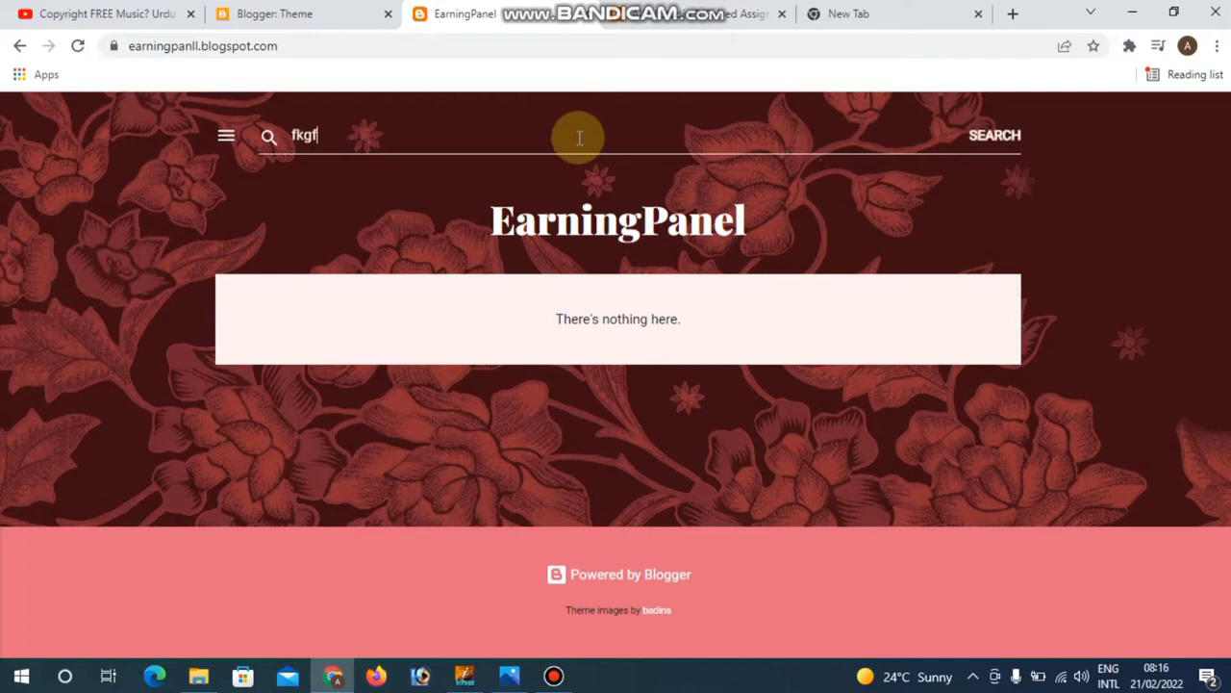
pyautogui.press('BackSpace')
pyautogui.press('BackSpace')
pyautogui.press('BackSpace')
pyautogui.press('BackSpace')
pyautogui.press('BackSpace')
pyautogui.press('BackSpace')
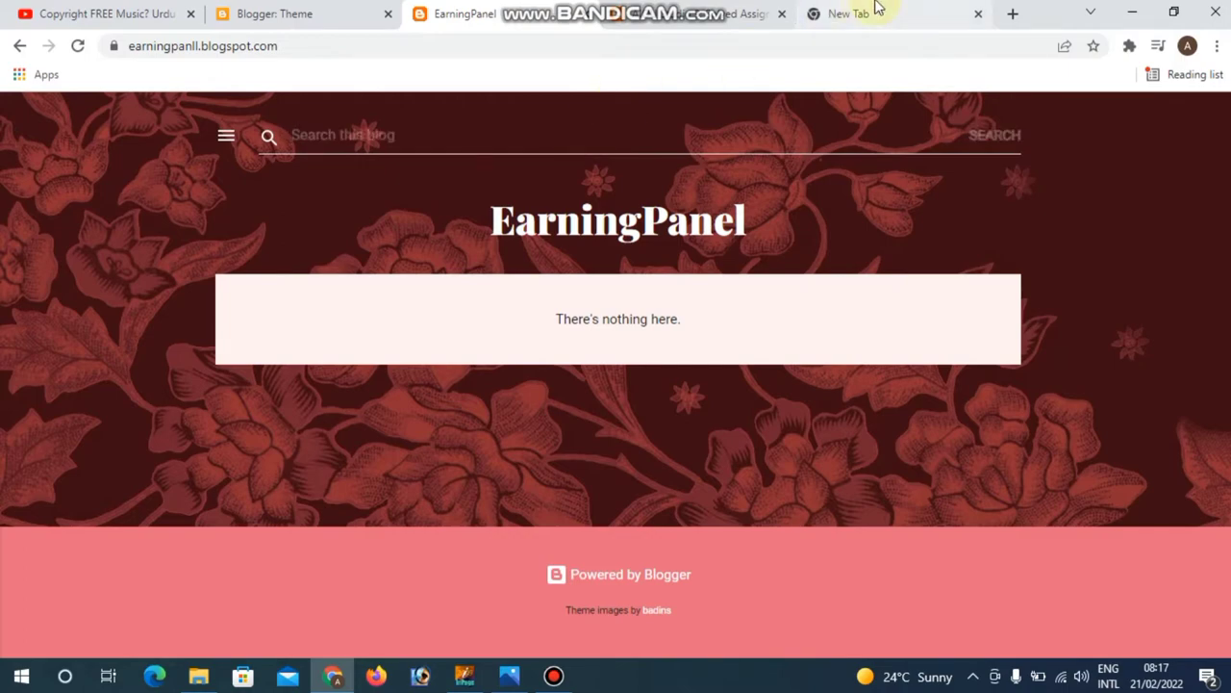
# - Examine the AIOU Studio 9 Solved Assignments page and its search box, and compare them with the EarningPanel blog's search box
pyautogui.click(644, 18)
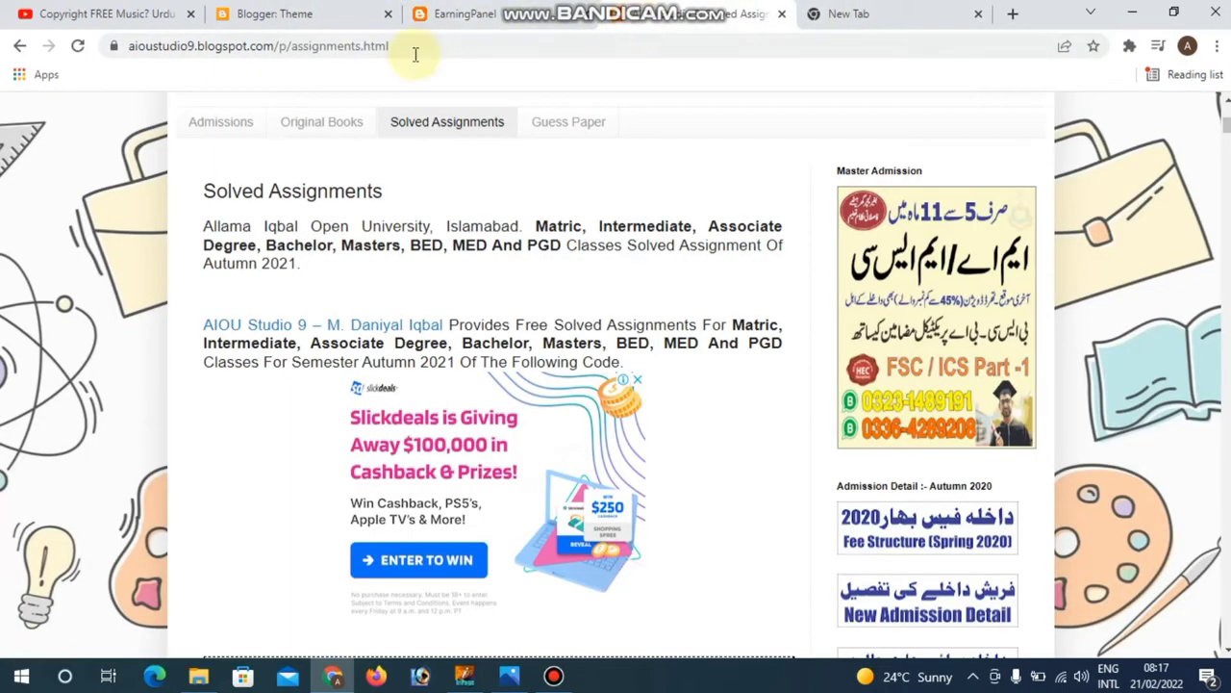
pyautogui.scroll(-3, 347, 174)
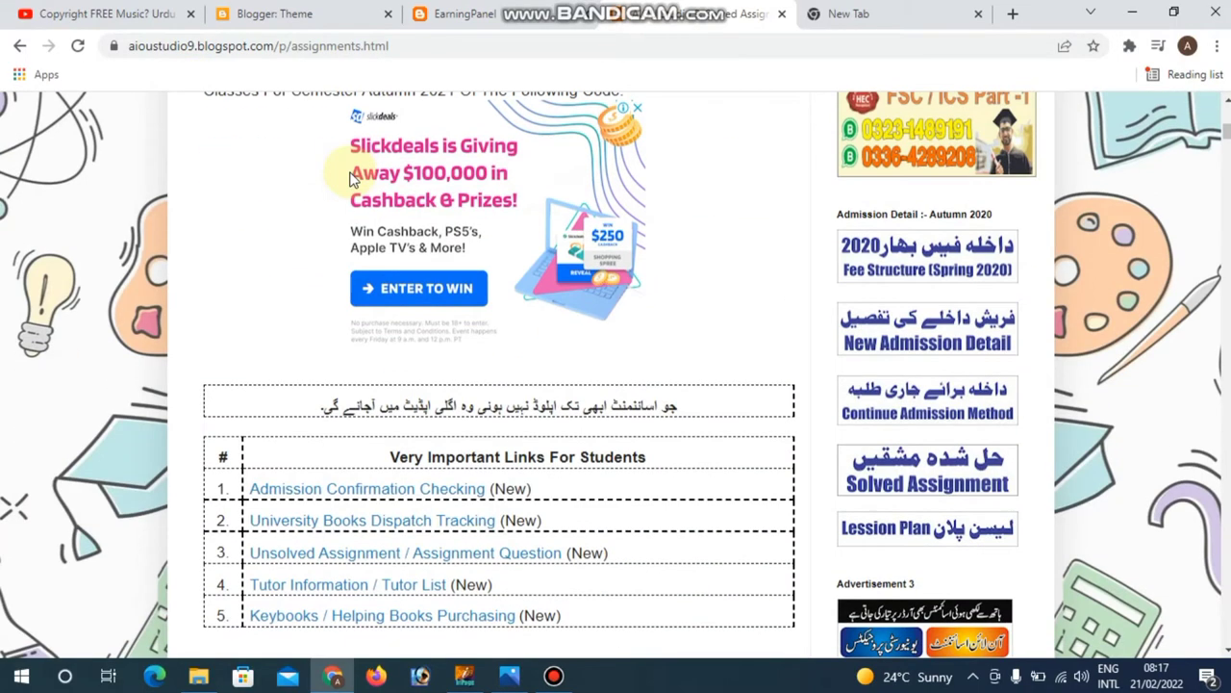
pyautogui.scroll(7, 346, 173)
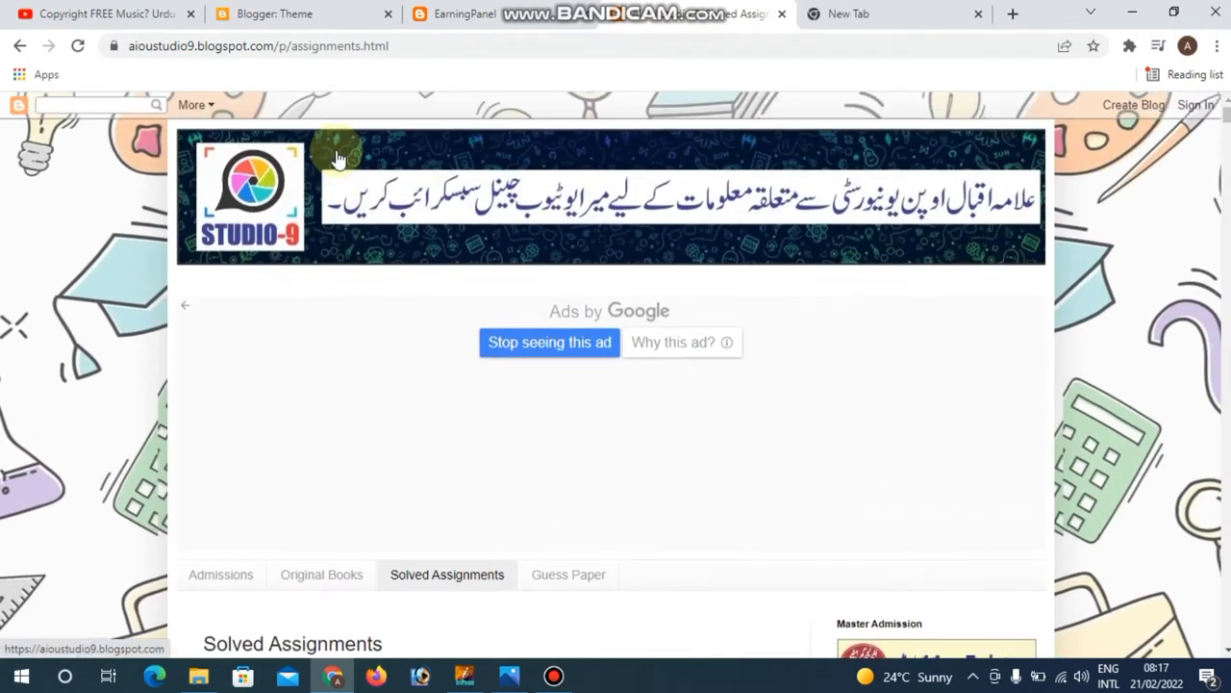
pyautogui.click(108, 105)
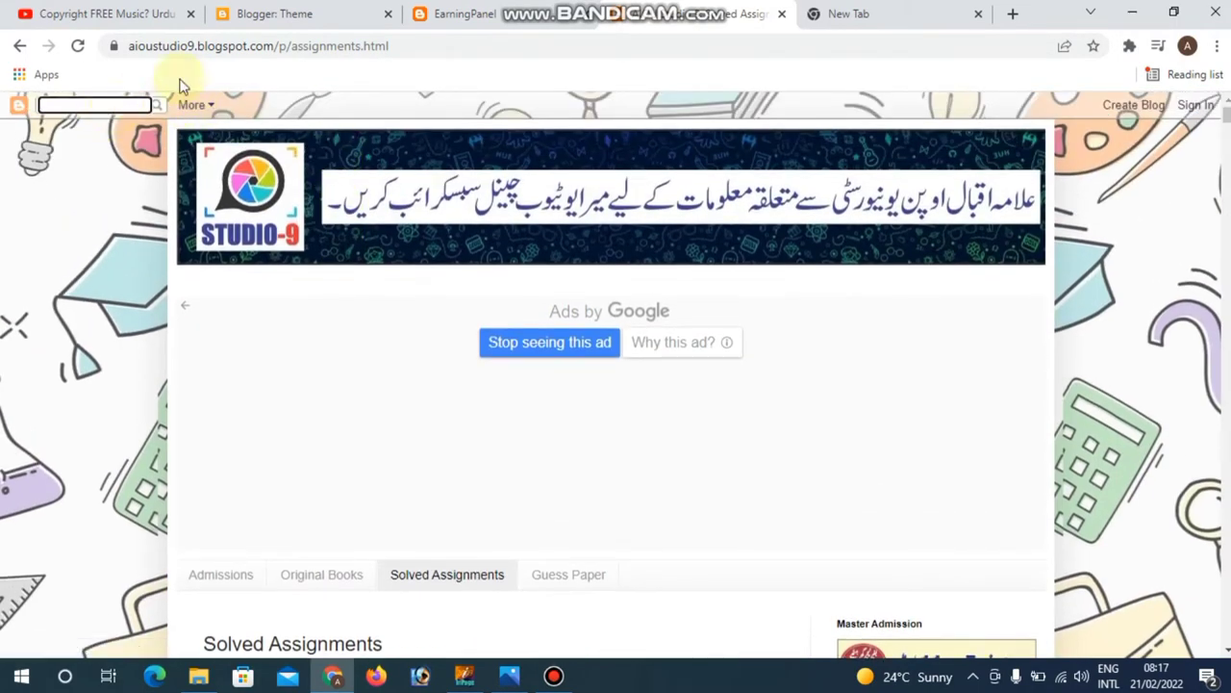
pyautogui.click(445, 13)
pyautogui.click(387, 135)
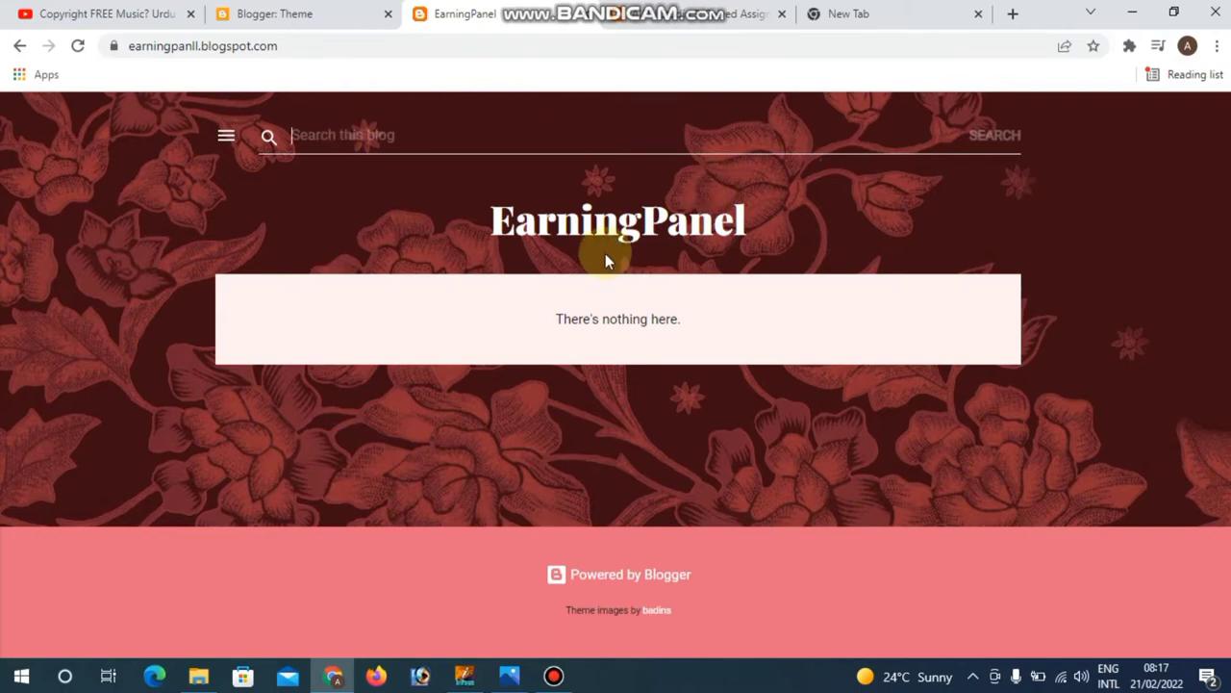
# - Start a new post for the EarningPanel blog from its Blogger dashboard
pyautogui.click(327, 21)
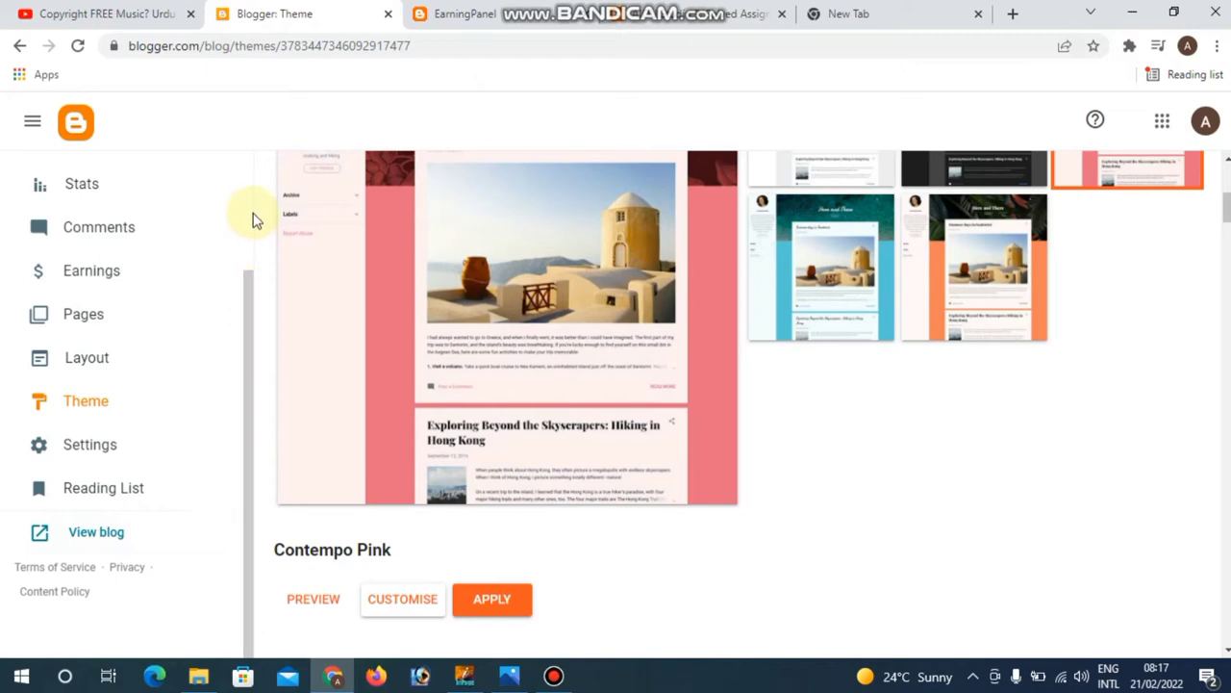
pyautogui.moveTo(247, 289); pyautogui.dragTo(266, 168)
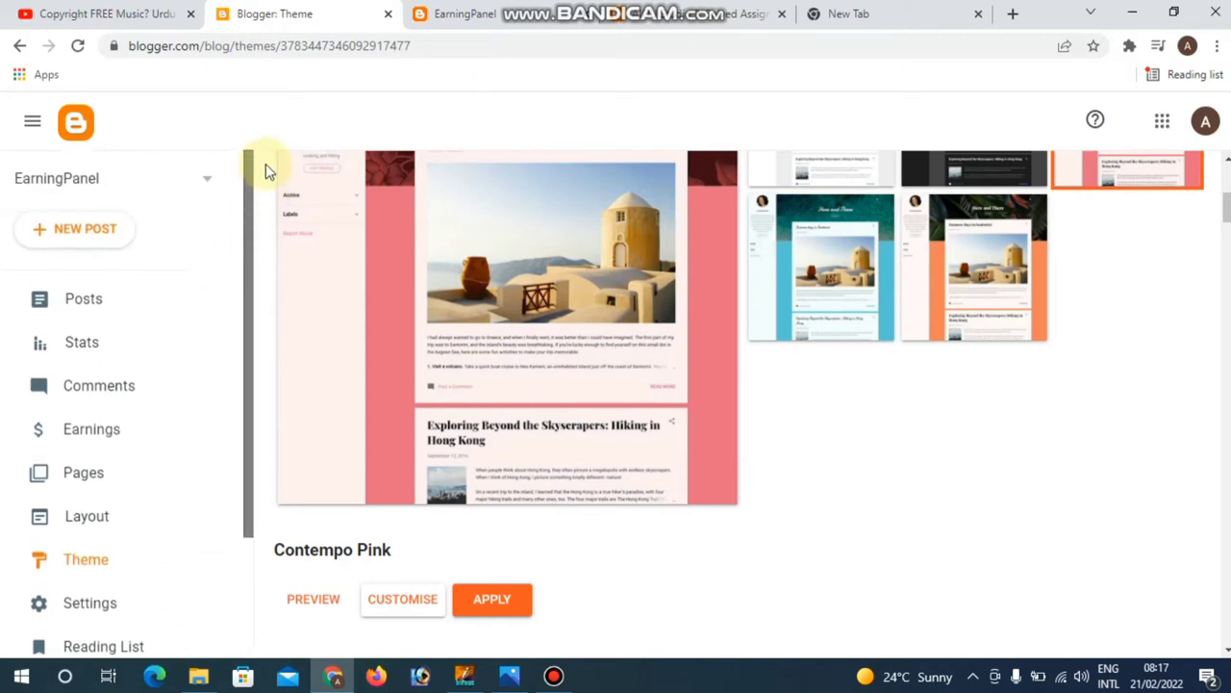
pyautogui.click(83, 223)
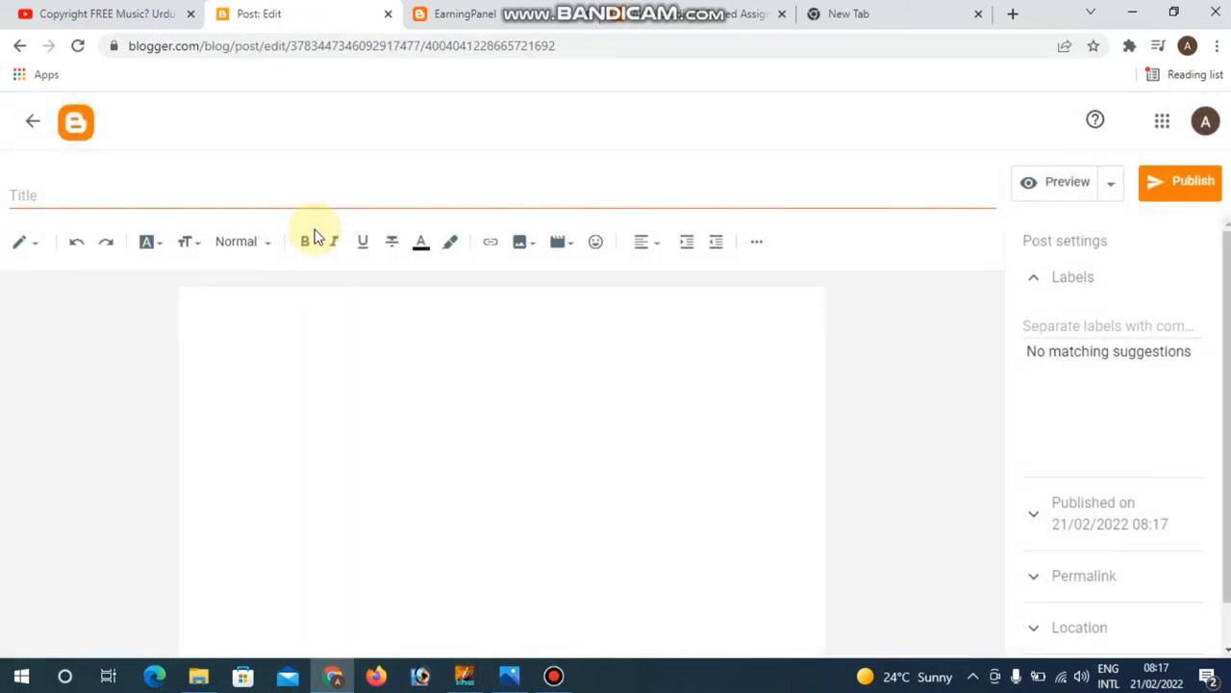
pyautogui.click(304, 340)
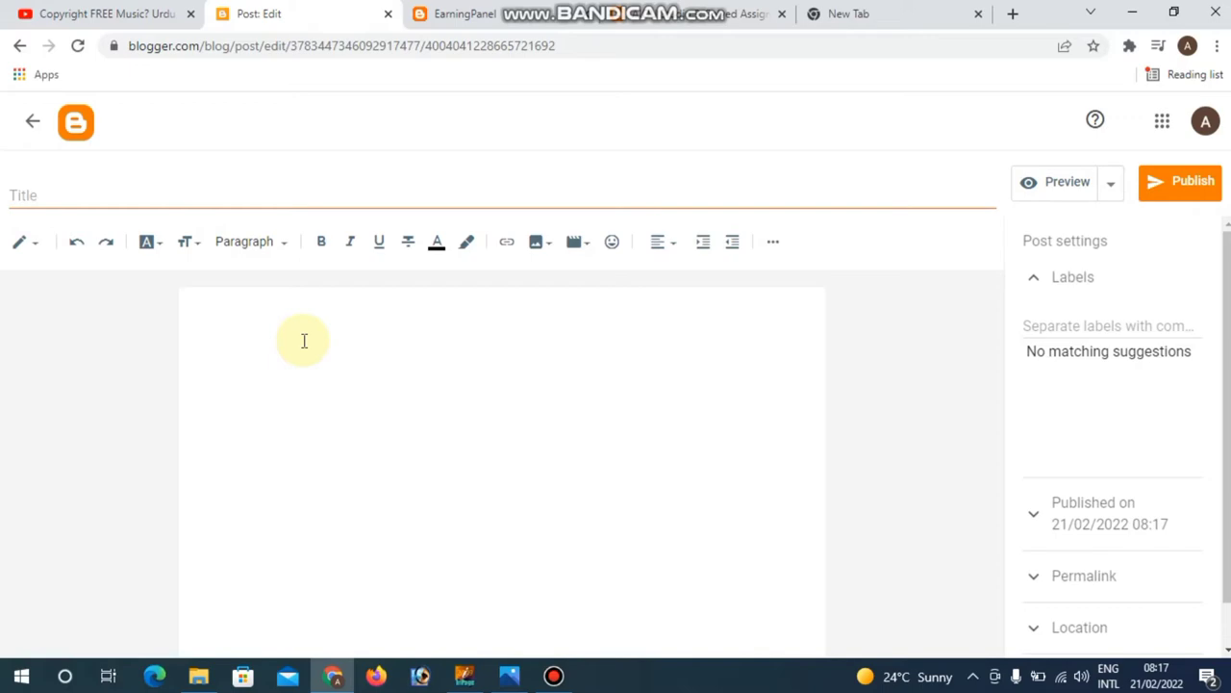
# - Title the new post "How to earn money online without investment 2022"
pyautogui.click(190, 196)
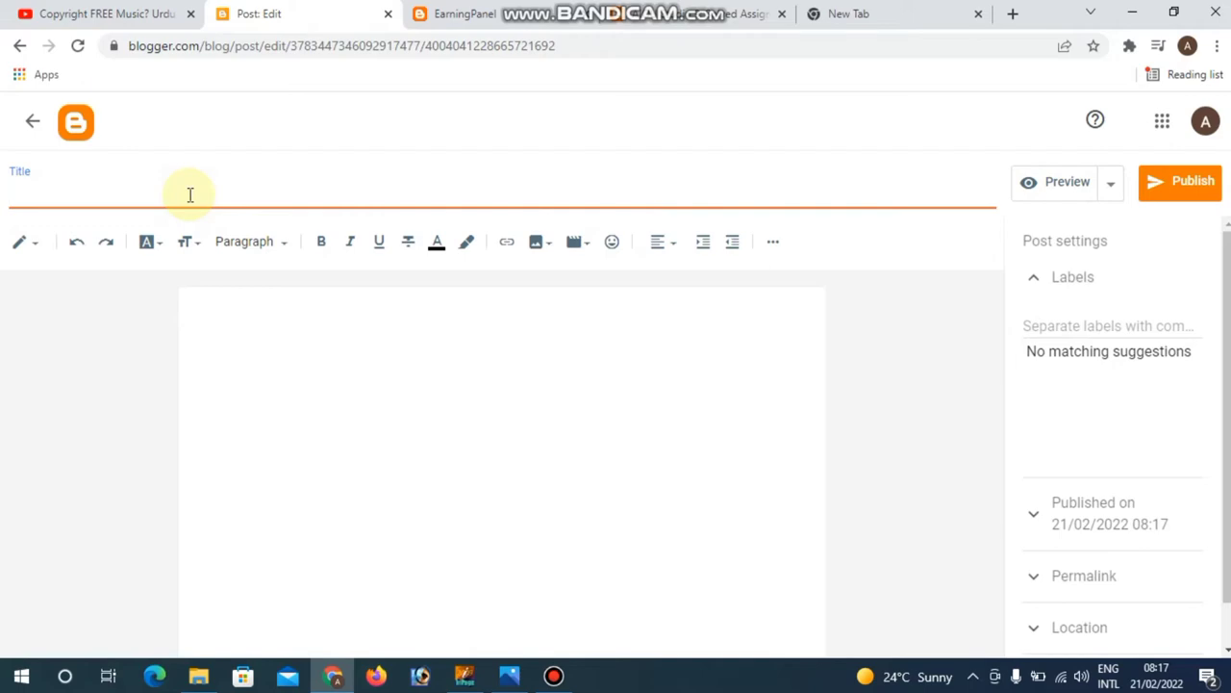
pyautogui.write('How to earn mo')
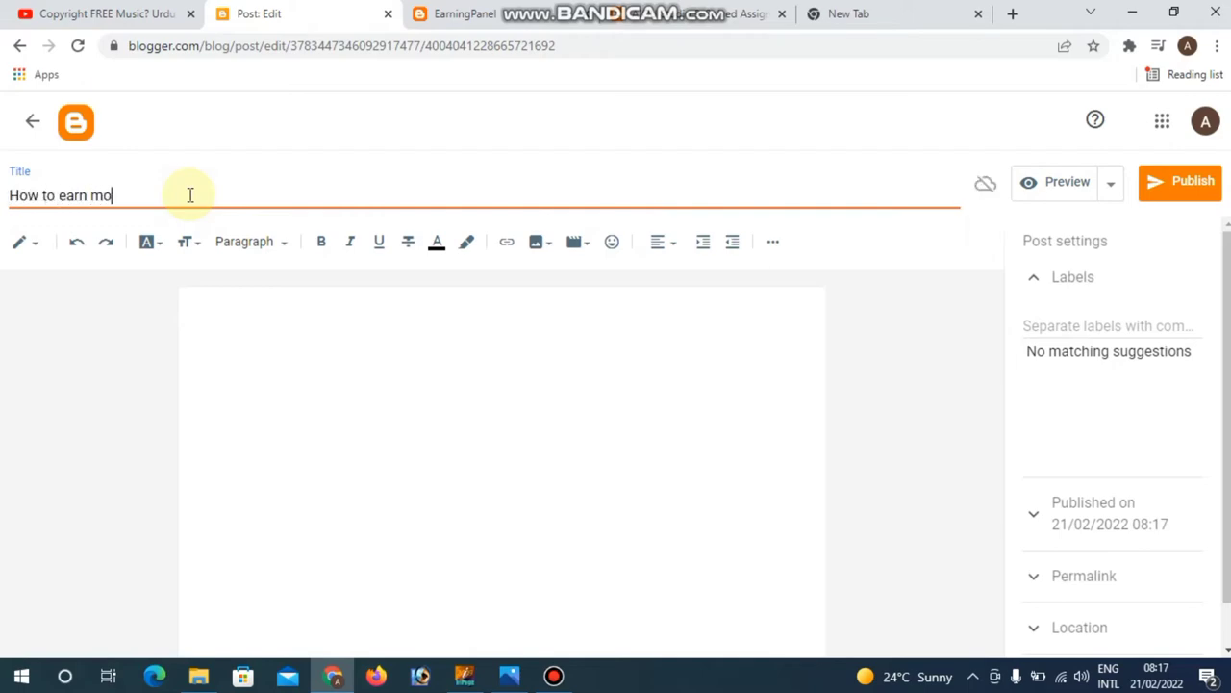
pyautogui.write('ney online without inv')
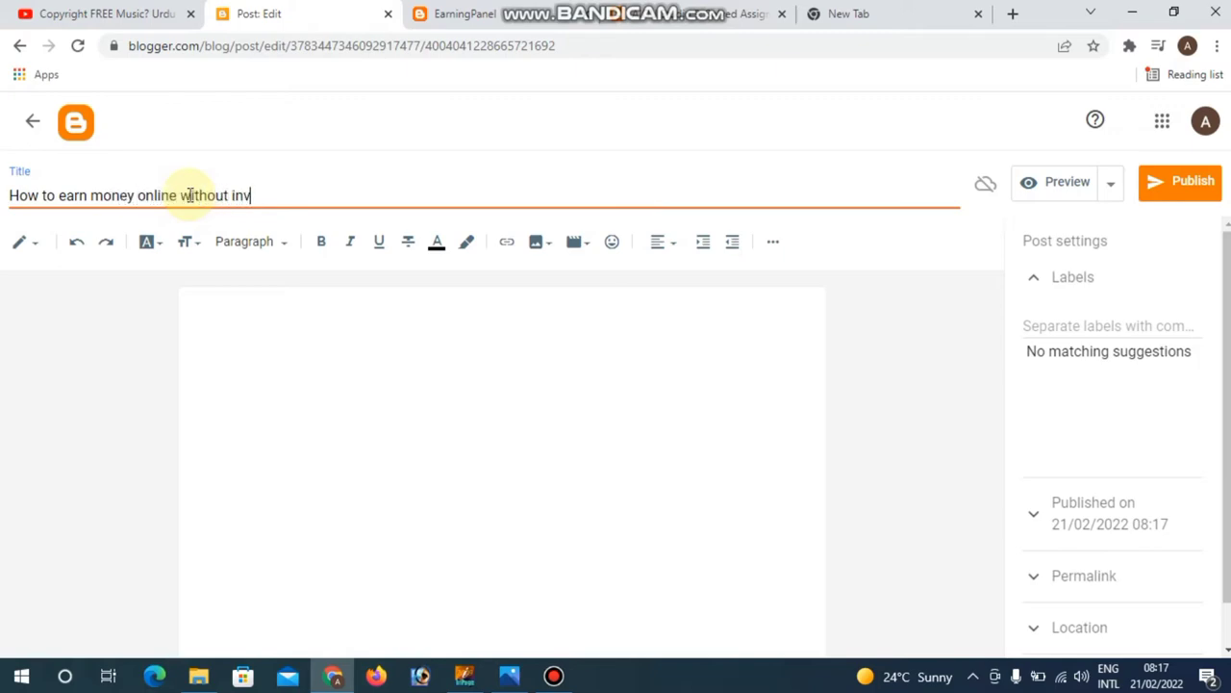
pyautogui.write('estment')
pyautogui.click(242, 306)
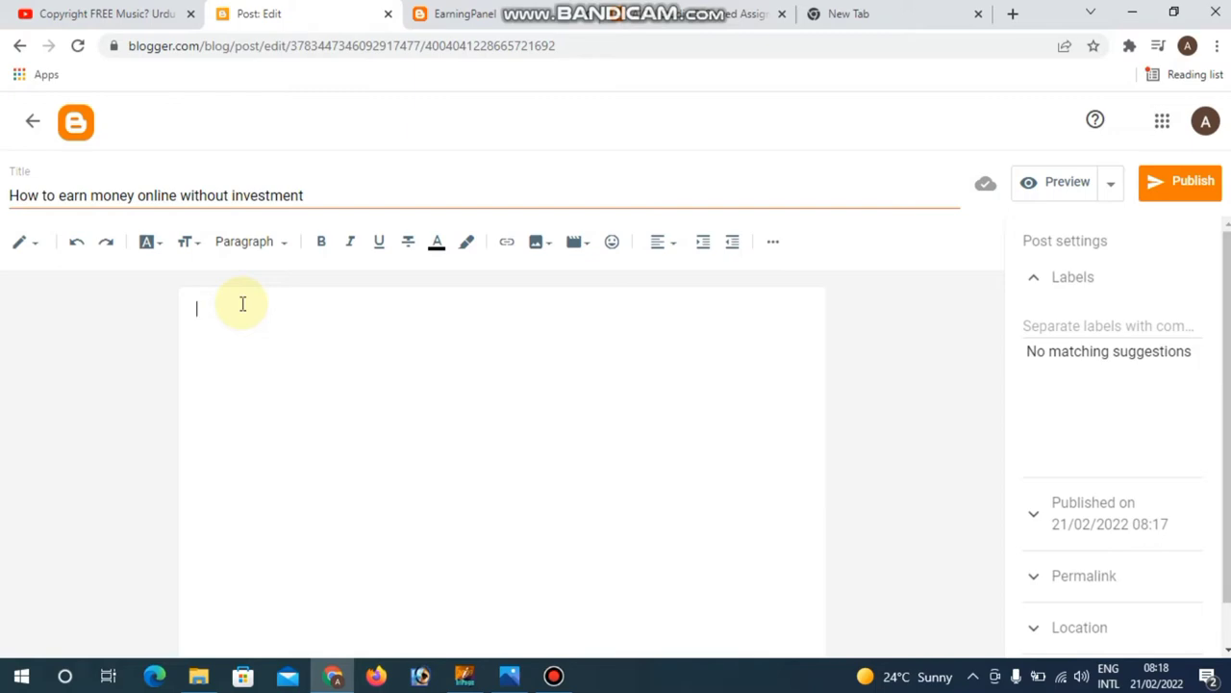
pyautogui.click(426, 197)
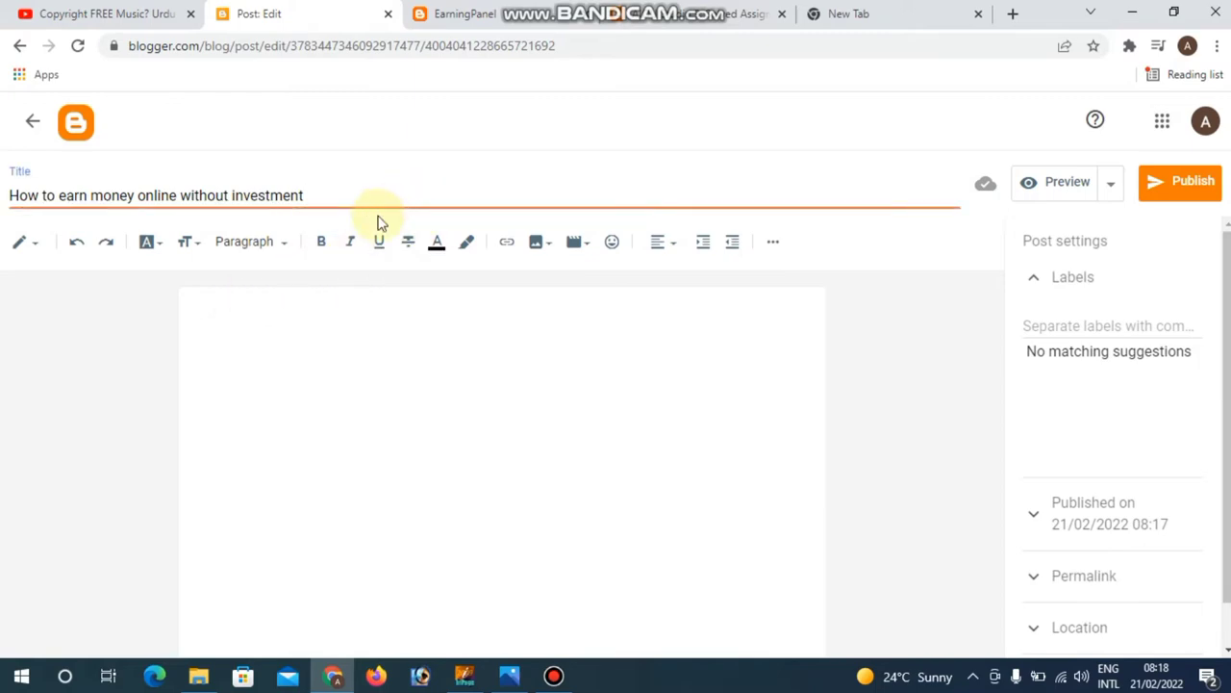
pyautogui.write('2022')
pyautogui.click(414, 380)
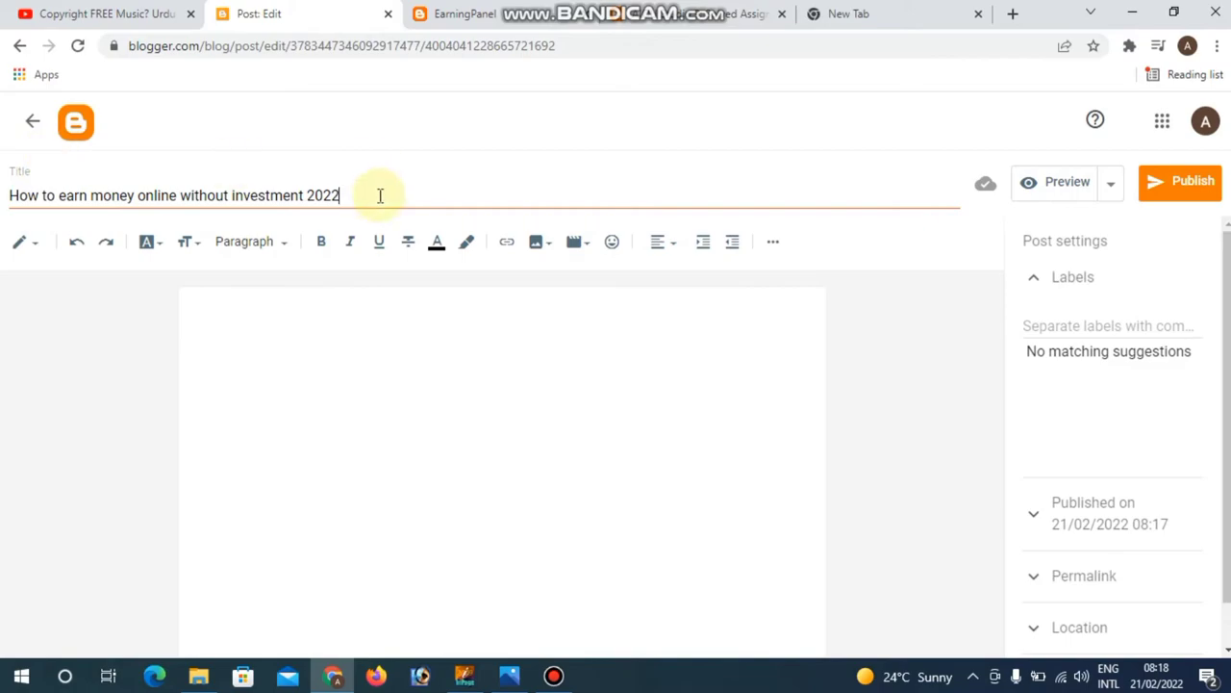
# - Review the Google results for "aiou studio 9" and the EarningPanel blog's home page, and return to the post draft's title and body
pyautogui.click(678, 14)
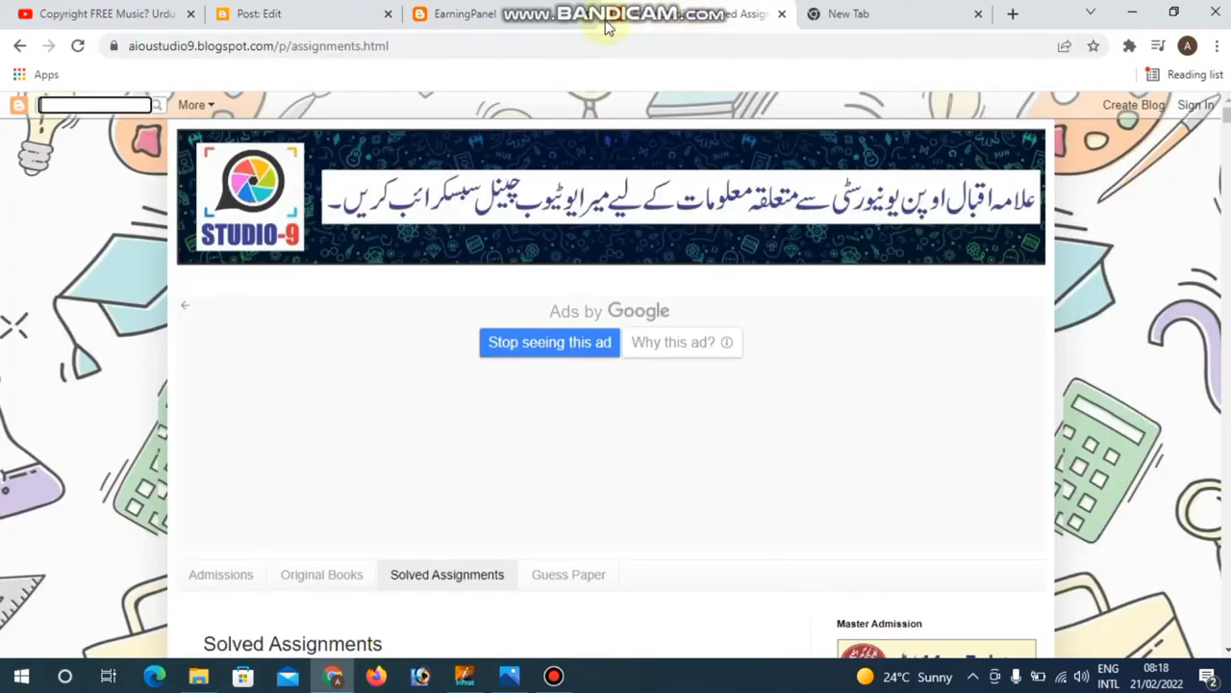
pyautogui.click(20, 47)
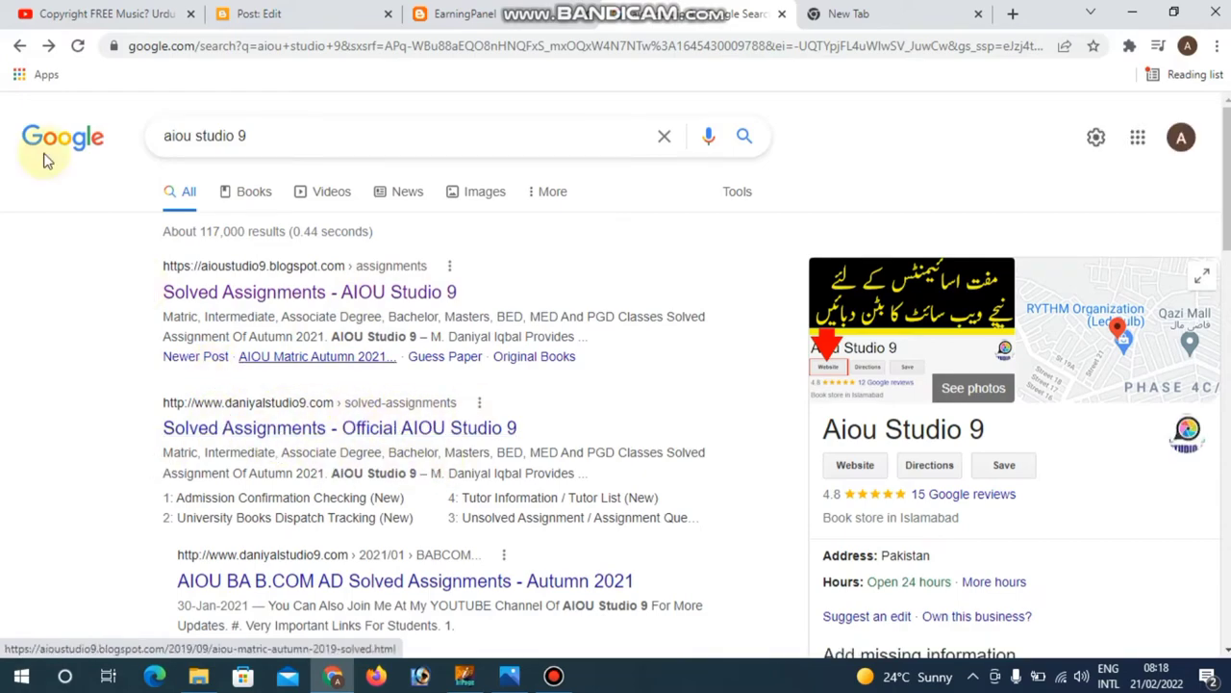
pyautogui.click(323, 17)
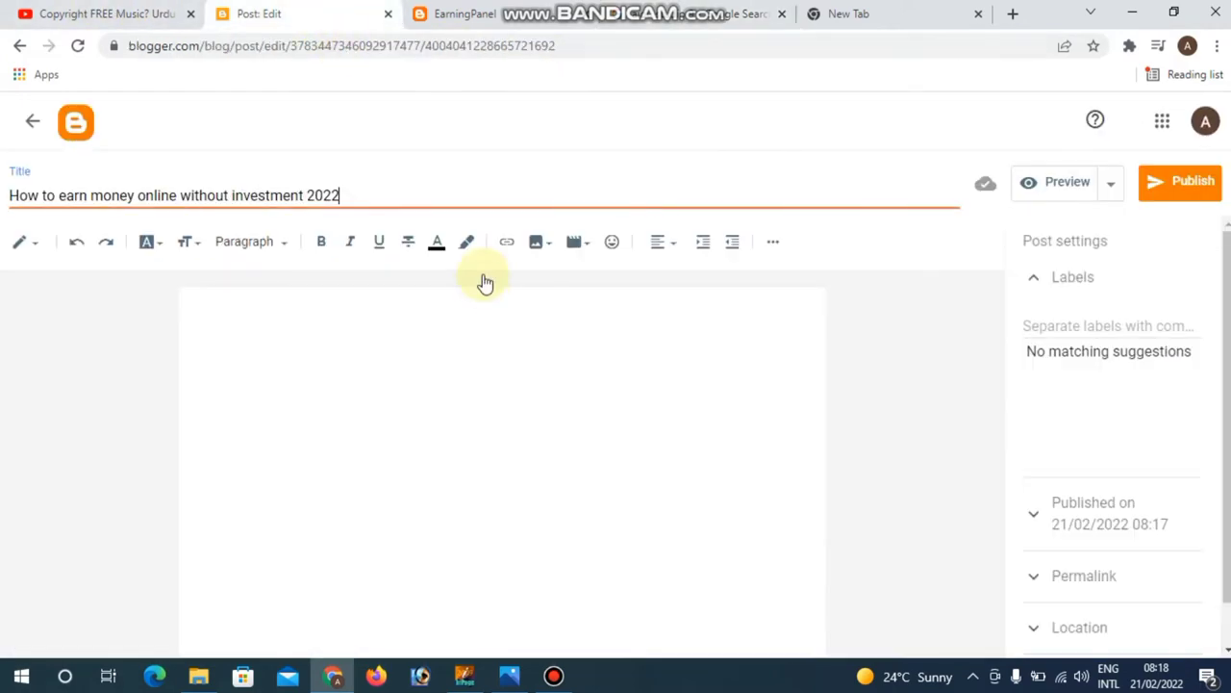
pyautogui.click(490, 329)
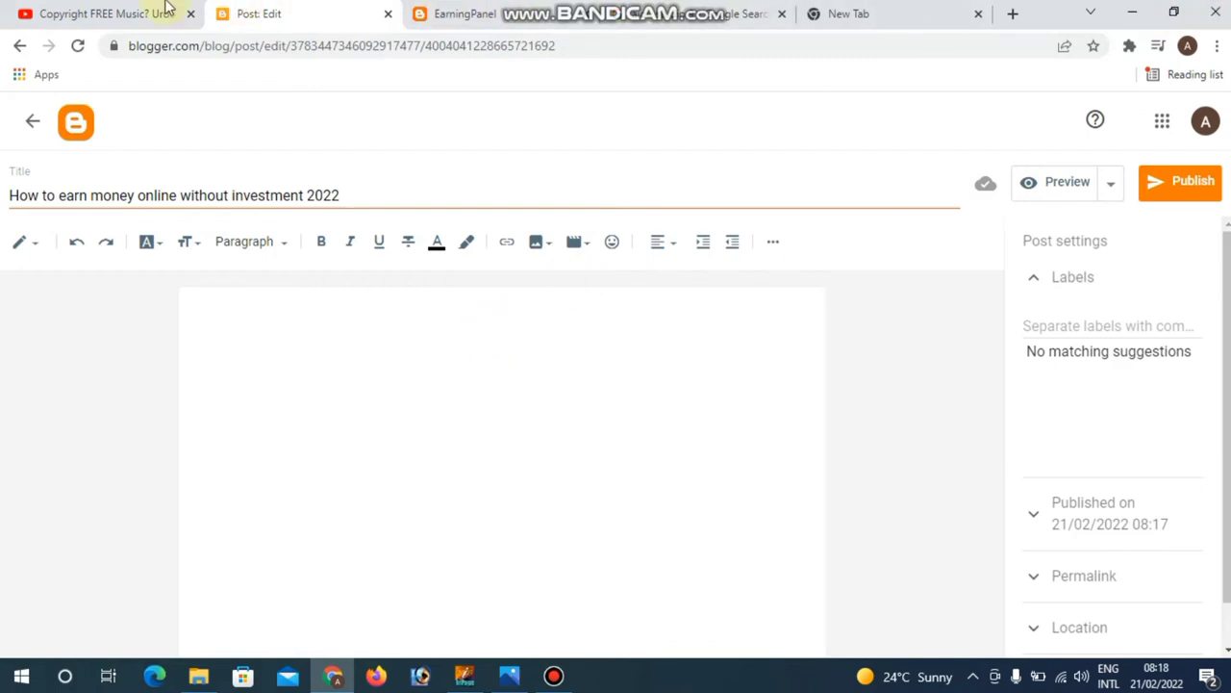
pyautogui.click(462, 12)
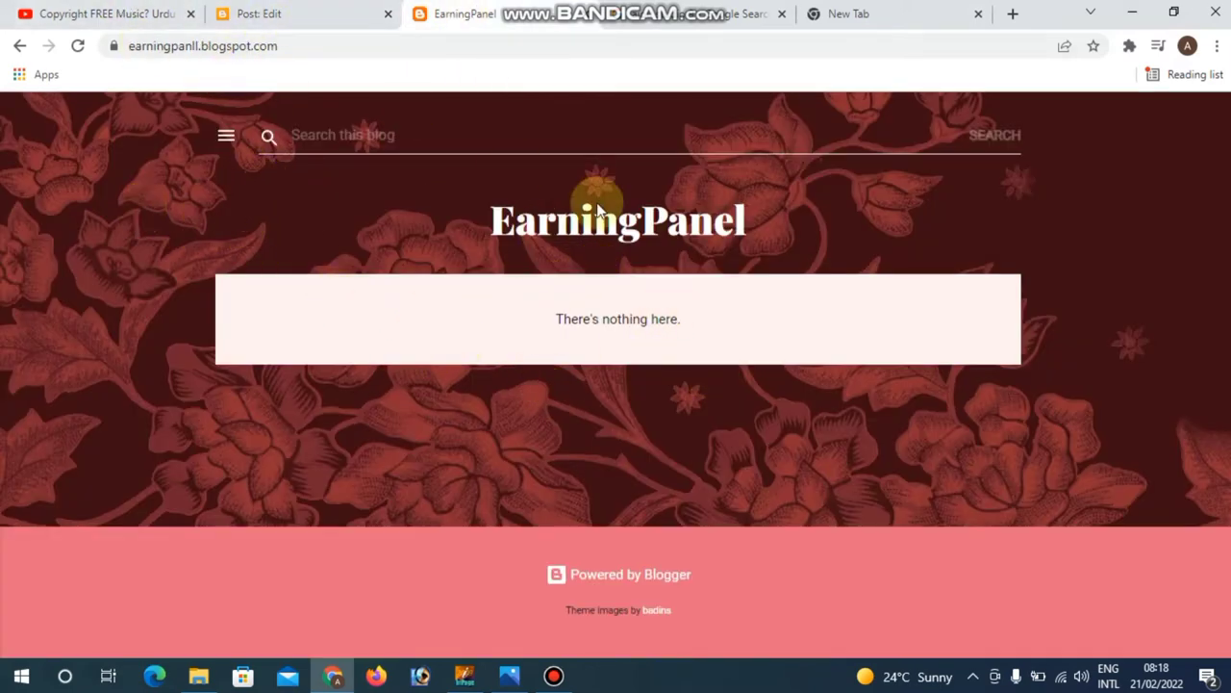
pyautogui.click(251, 12)
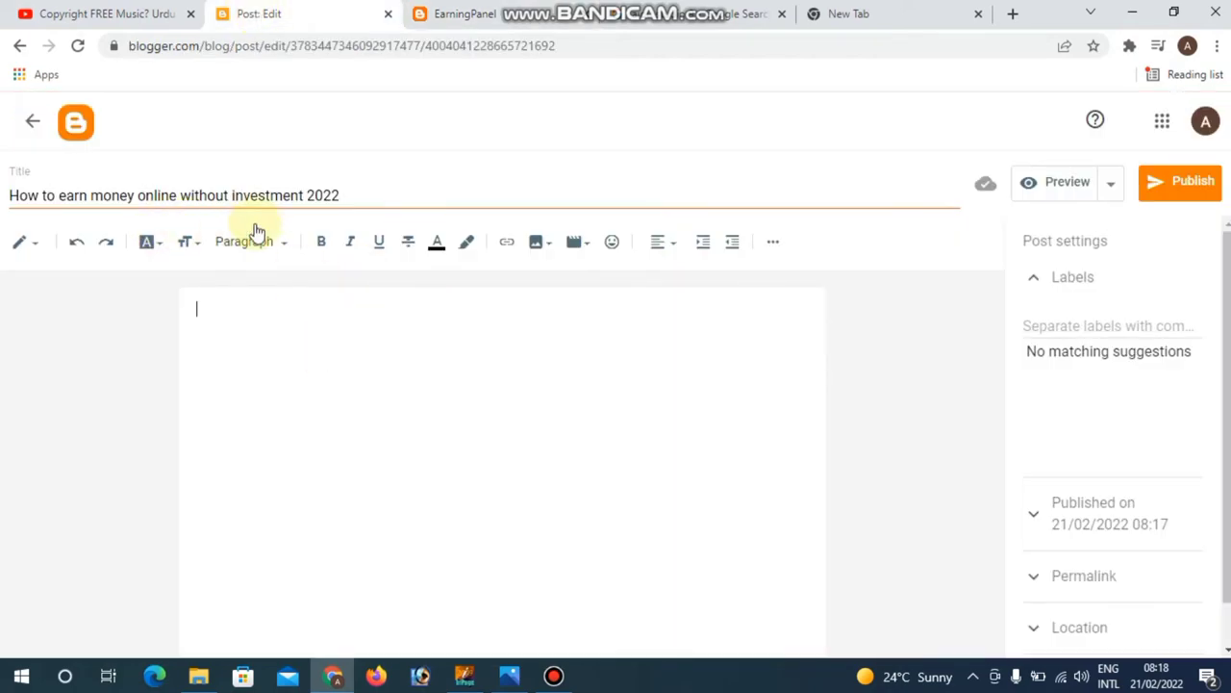
pyautogui.moveTo(266, 196); pyautogui.dragTo(355, 198)
pyautogui.click(365, 196)
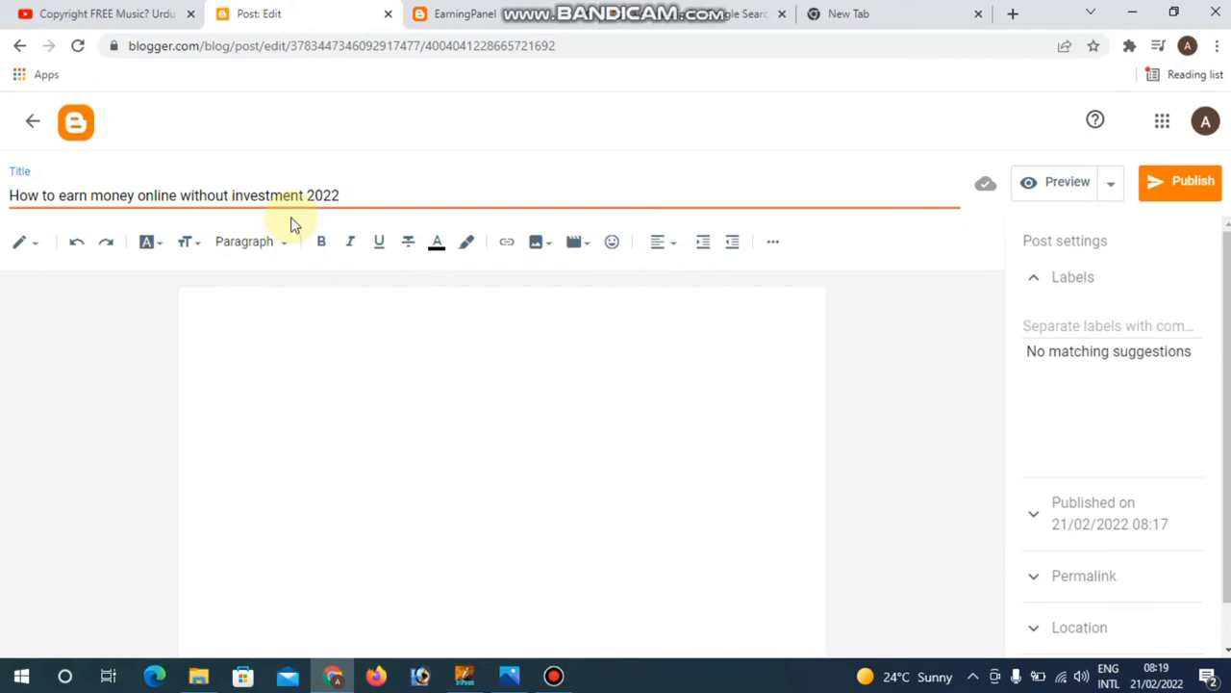
pyautogui.click(357, 355)
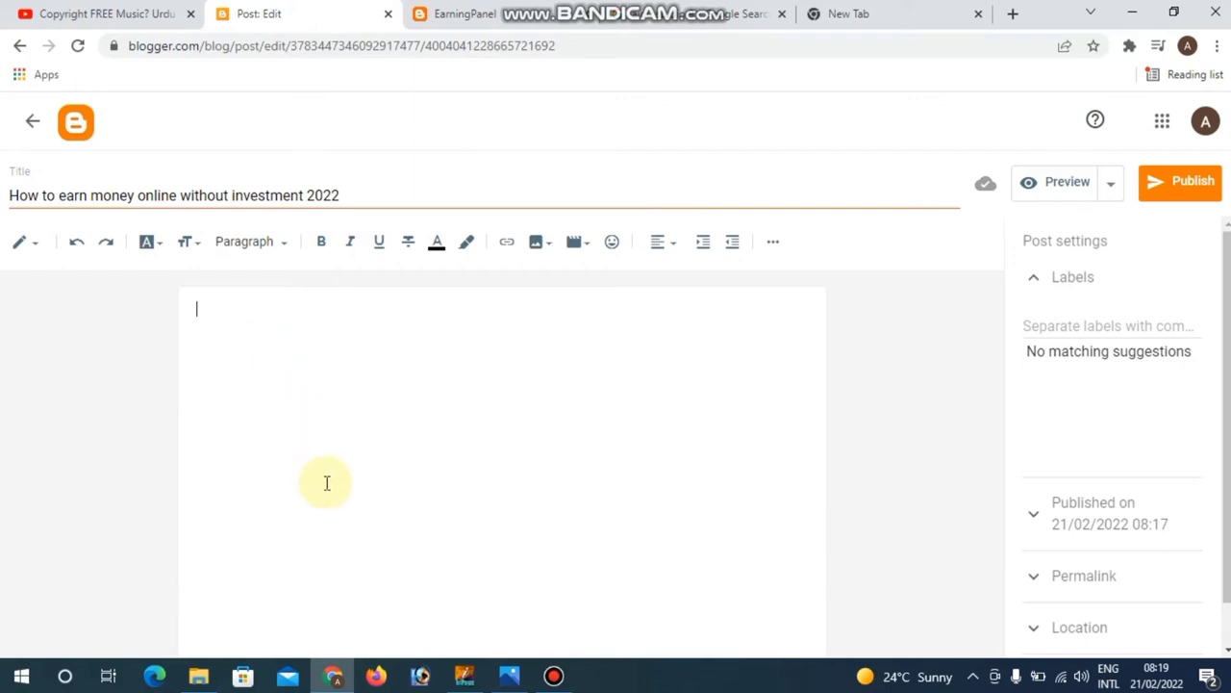
# - Search Google for "how to earn from bloggin" and look through the first results
pyautogui.click(833, 22)
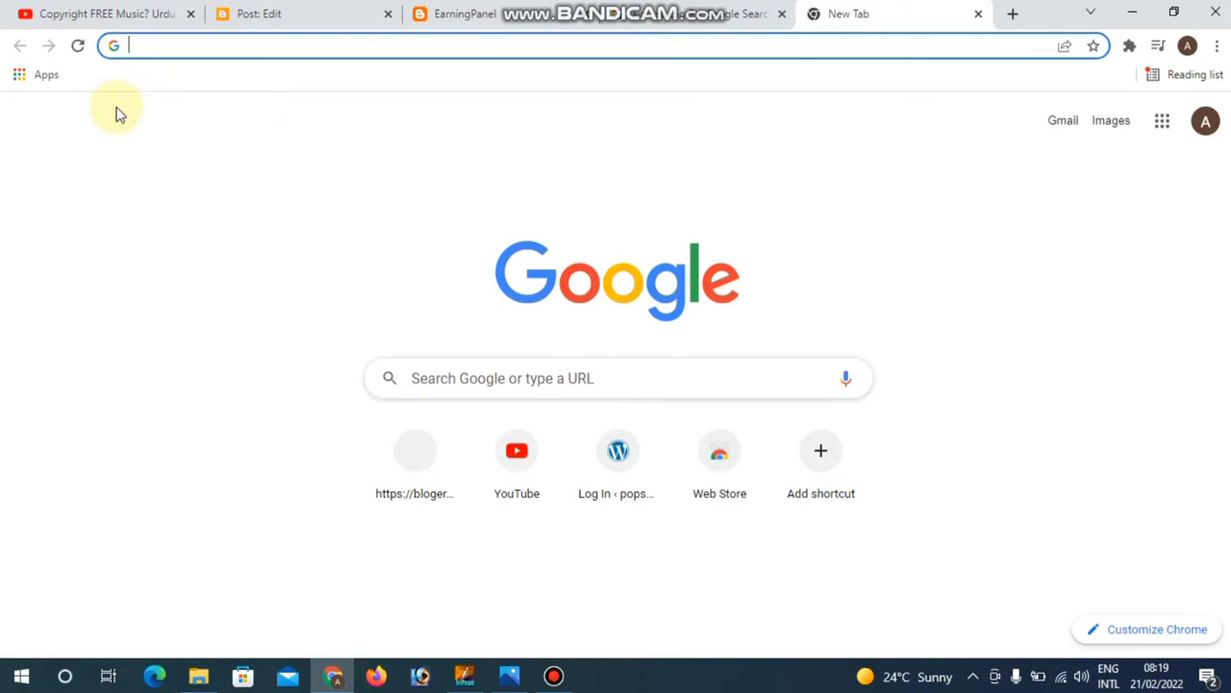
pyautogui.write('how to ern')
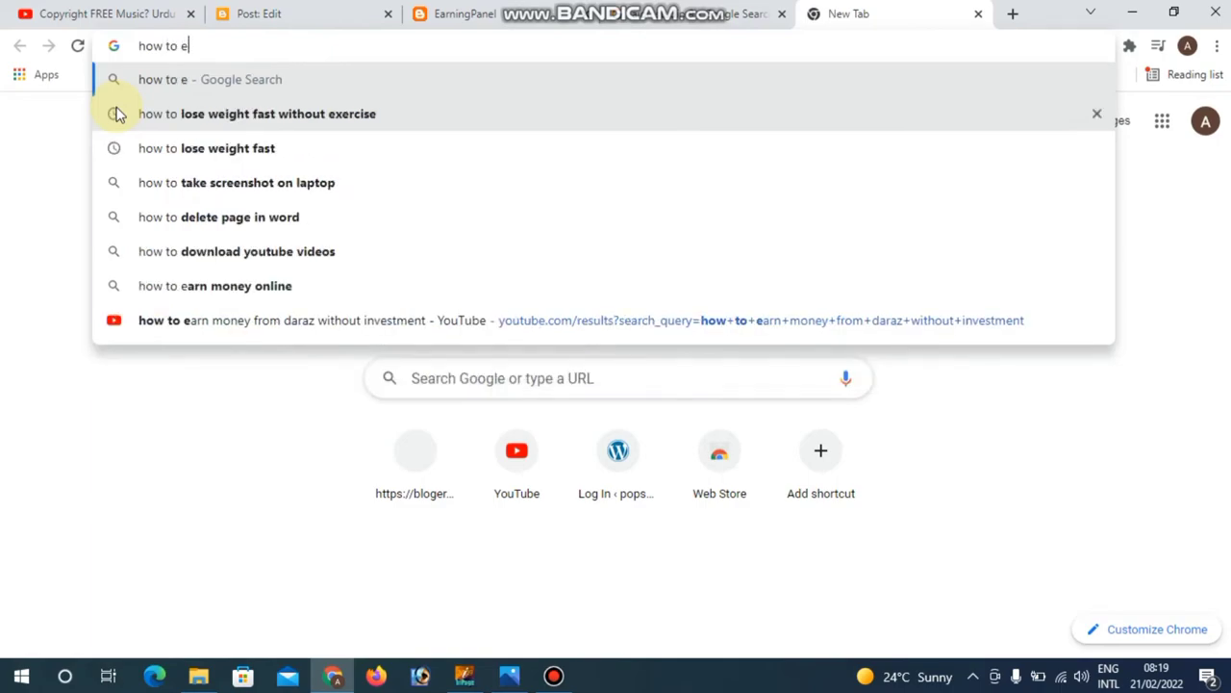
pyautogui.press('BackSpace')
pyautogui.press('BackSpace')
pyautogui.write('arn ')
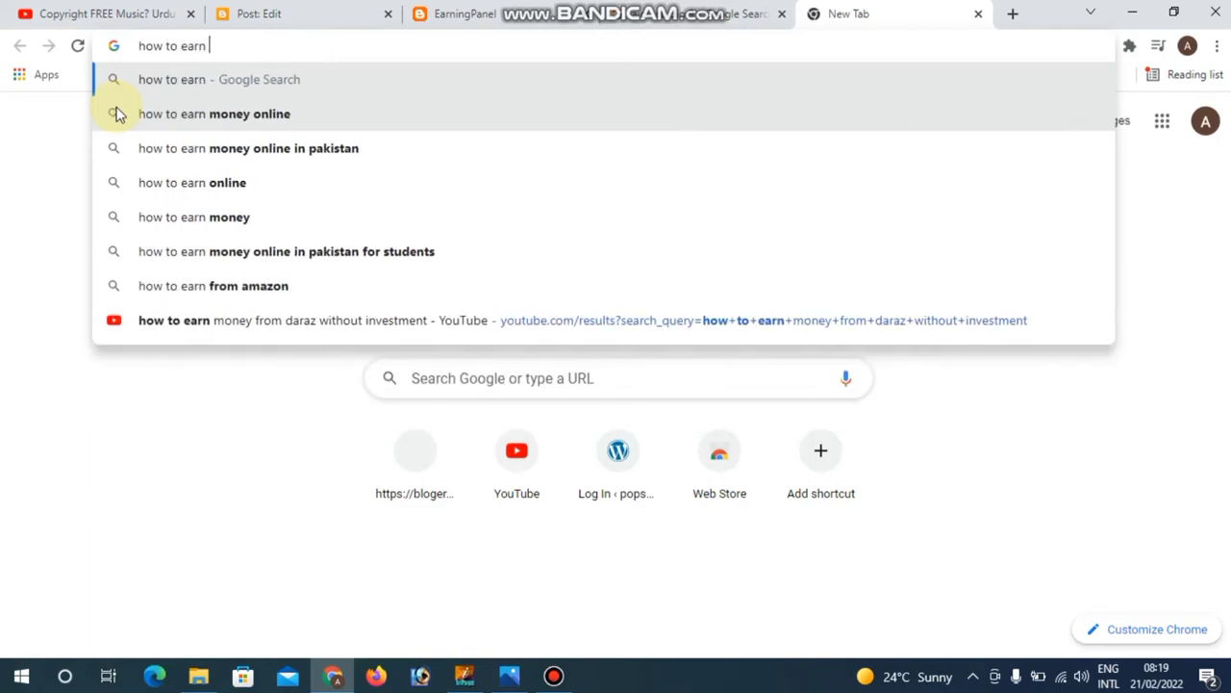
pyautogui.write('from blo')
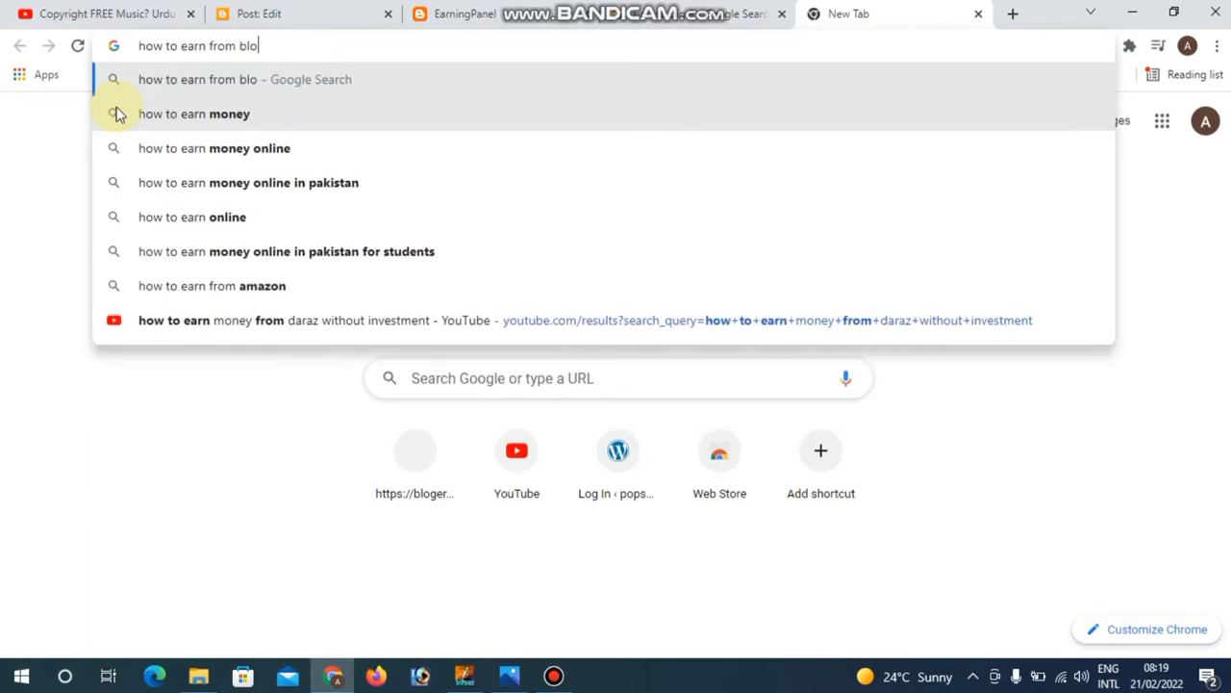
pyautogui.write('ggin')
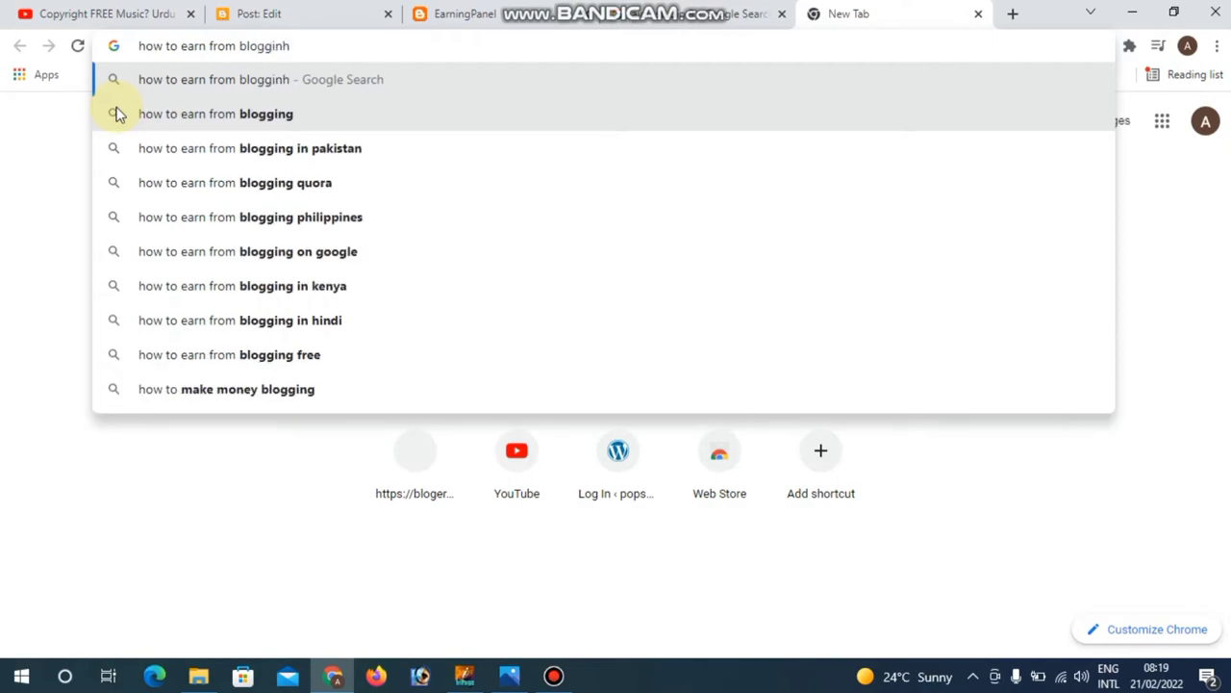
pyautogui.press('Return')
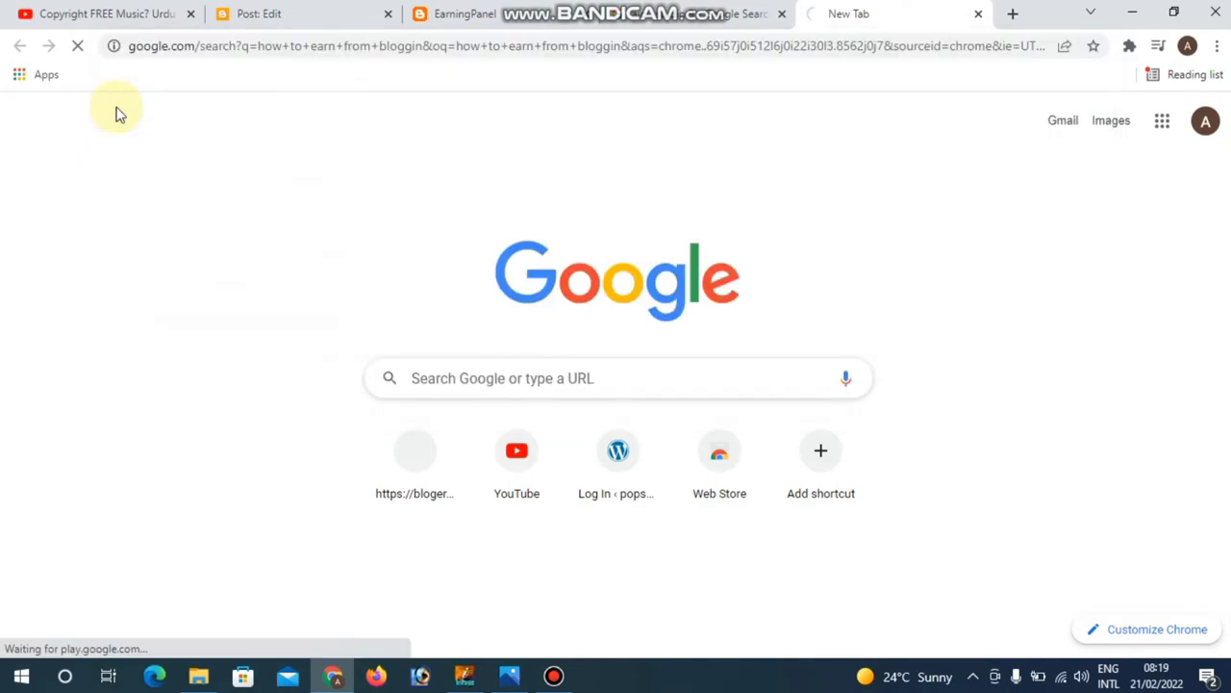
pyautogui.scroll(-2, 442, 336)
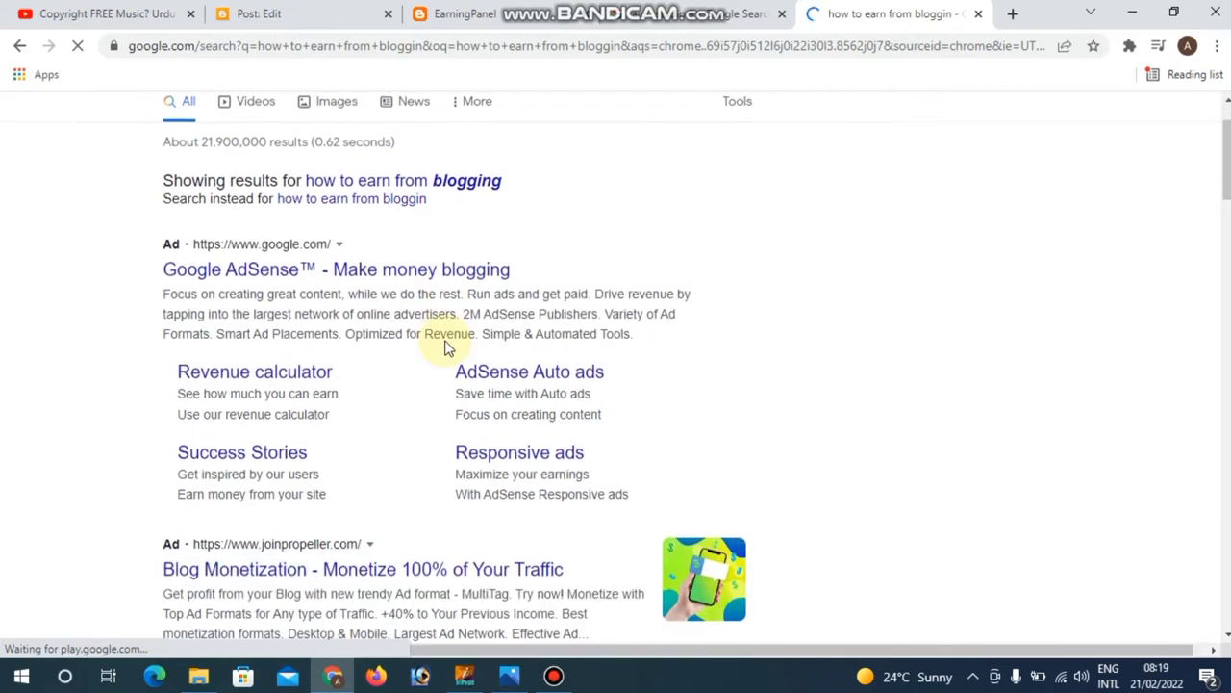
# - Look through the blogging search results and open the Google AdSense "Make money blogging" result
pyautogui.scroll(-1, 357, 328)
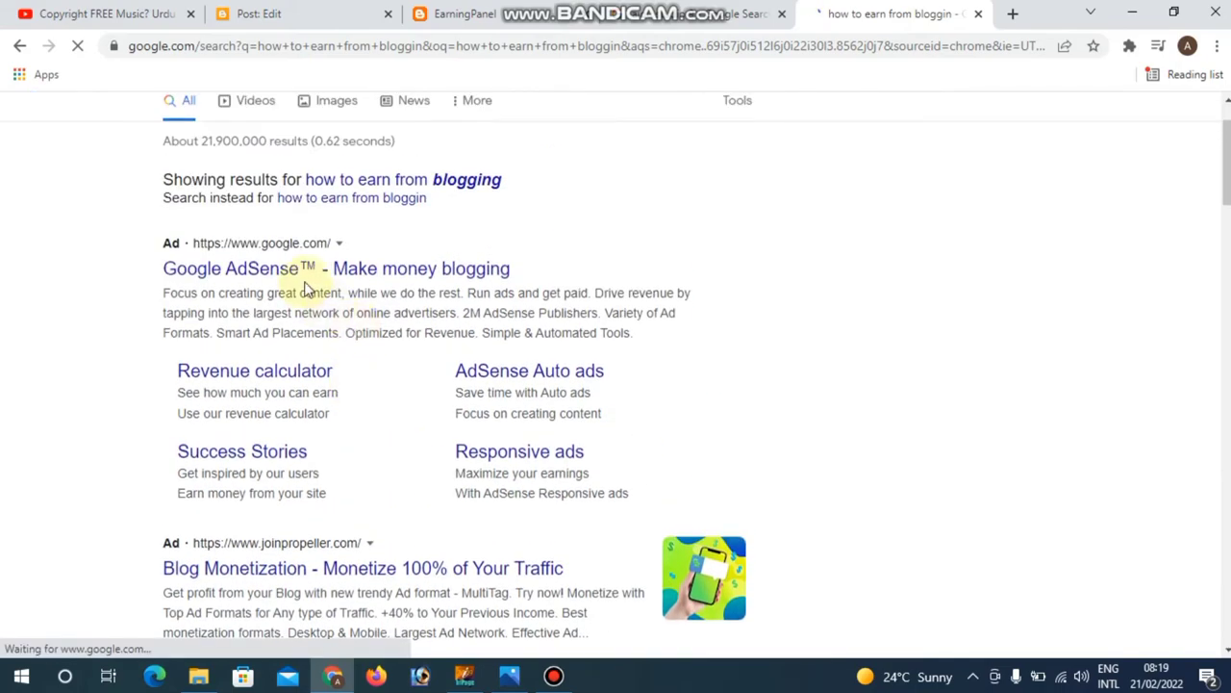
pyautogui.scroll(-4, 305, 318)
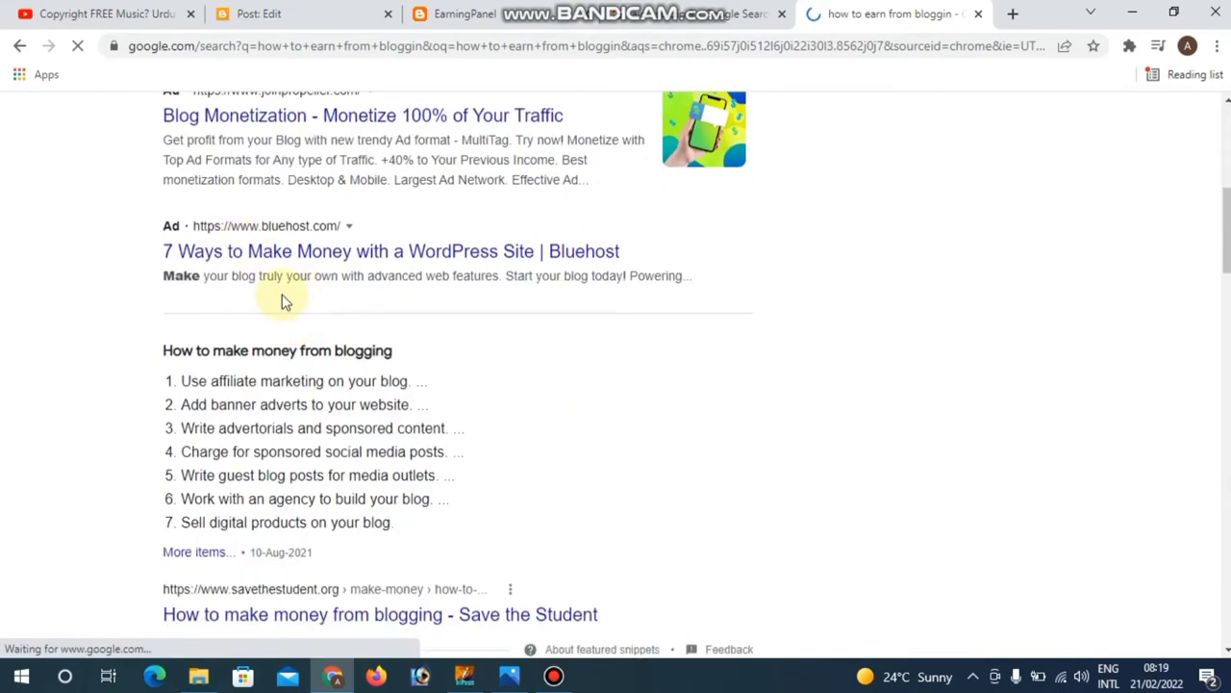
pyautogui.scroll(1, 303, 327)
pyautogui.scroll(2, 308, 248)
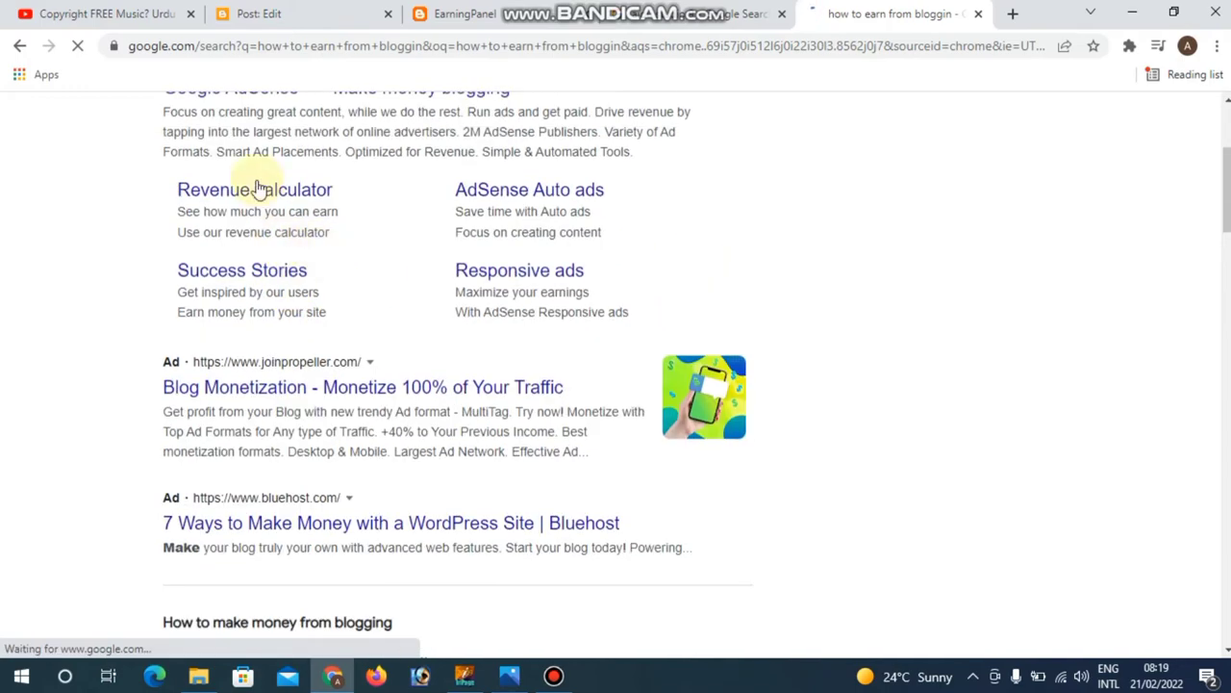
pyautogui.scroll(2, 303, 220)
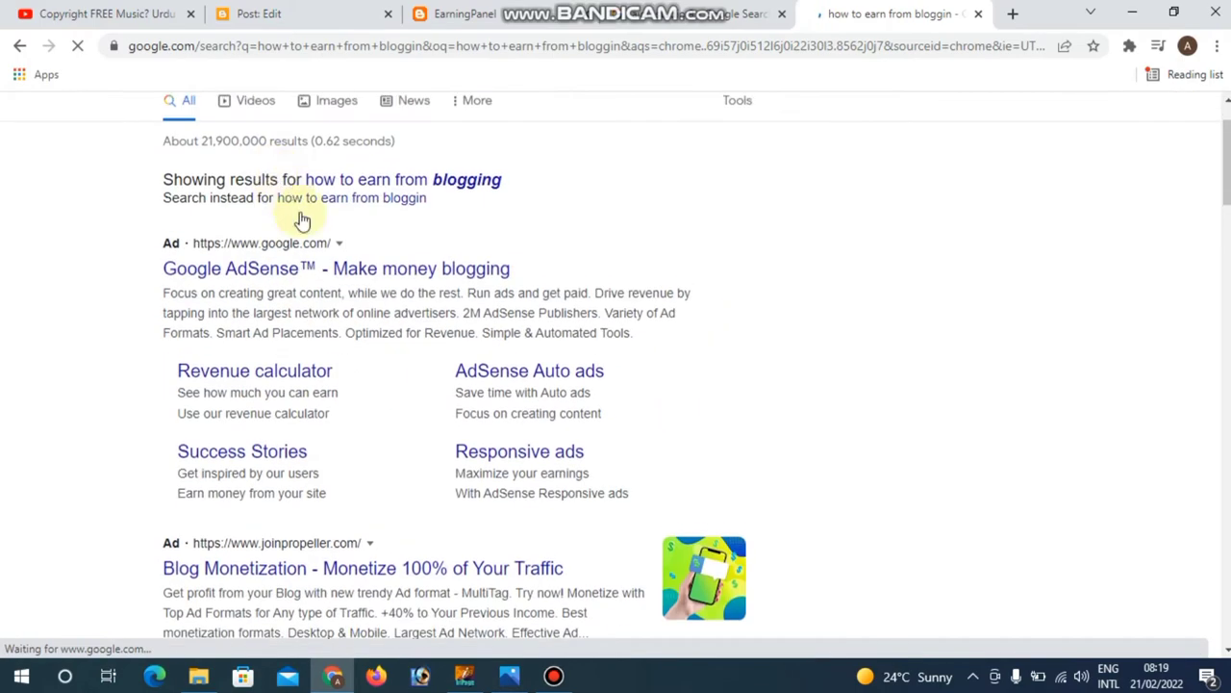
pyautogui.click(332, 269)
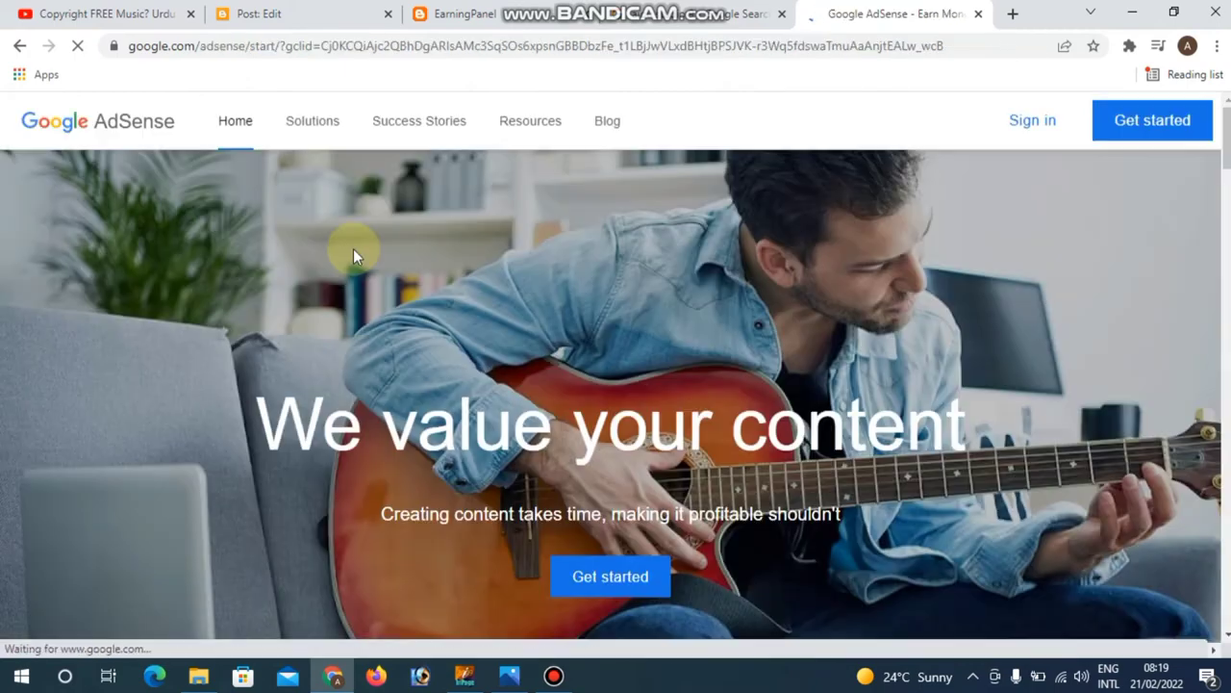
# - Copy the paragraph under "The right ads for your audience" on the Google AdSense home page
pyautogui.scroll(-2, 397, 257)
pyautogui.scroll(-10, 397, 257)
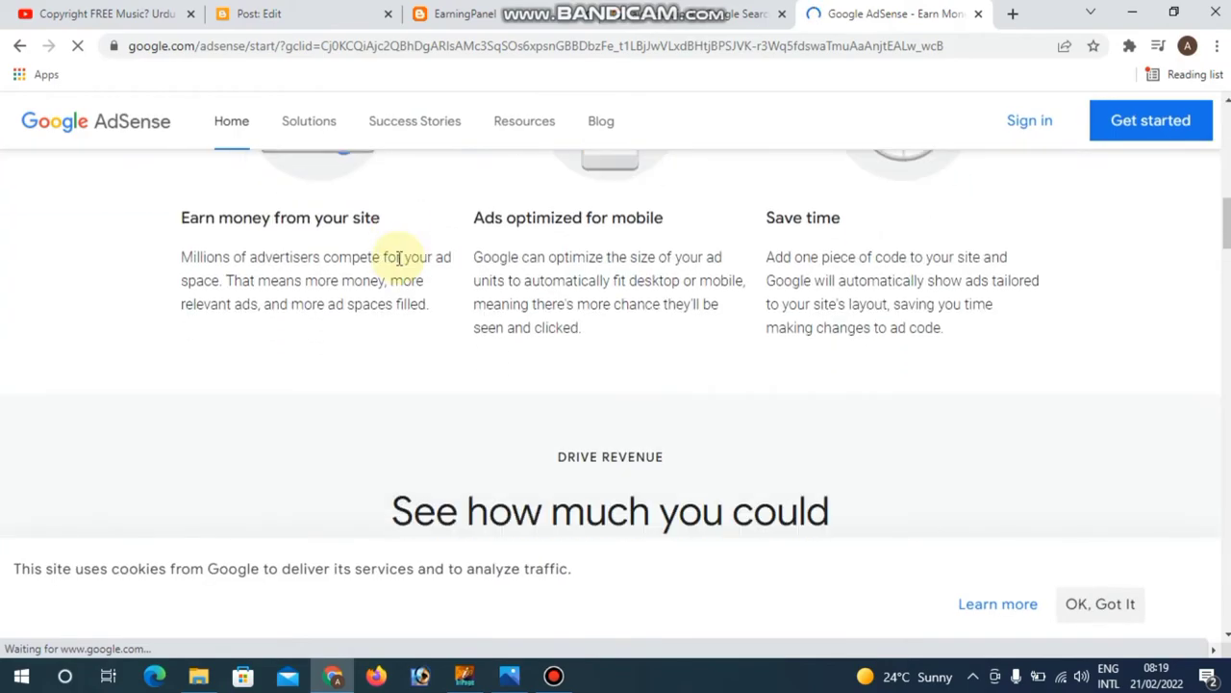
pyautogui.scroll(-8, 398, 262)
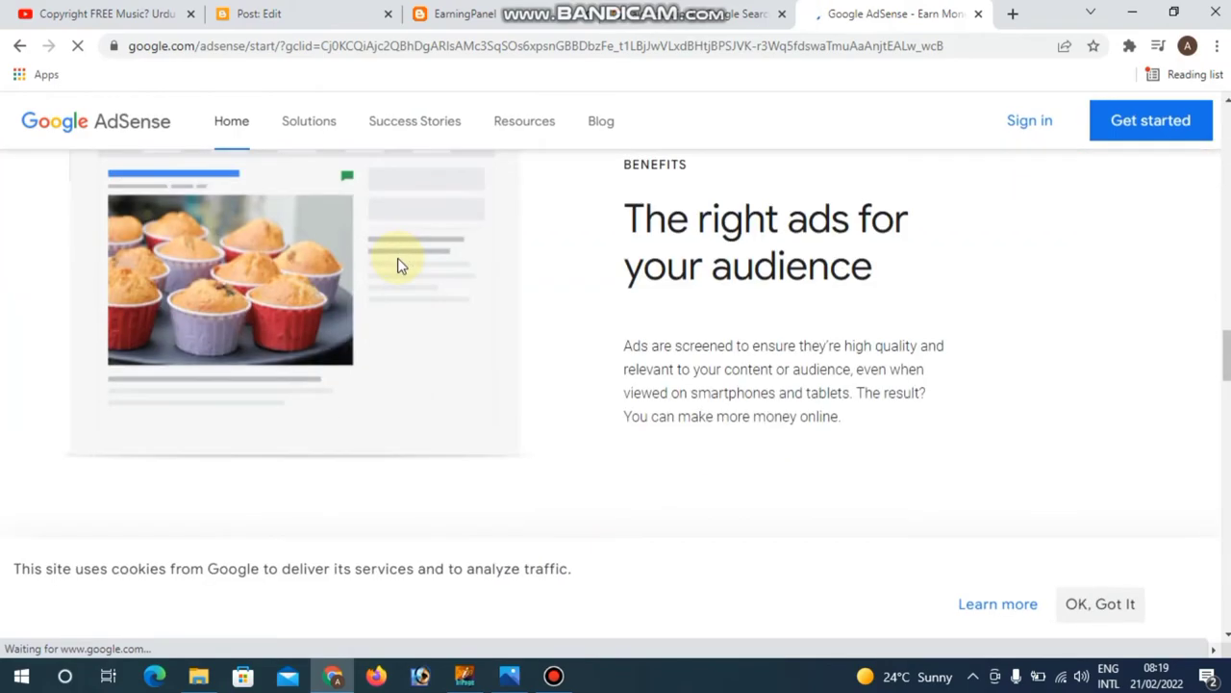
pyautogui.scroll(5, 398, 257)
pyautogui.scroll(-6, 398, 258)
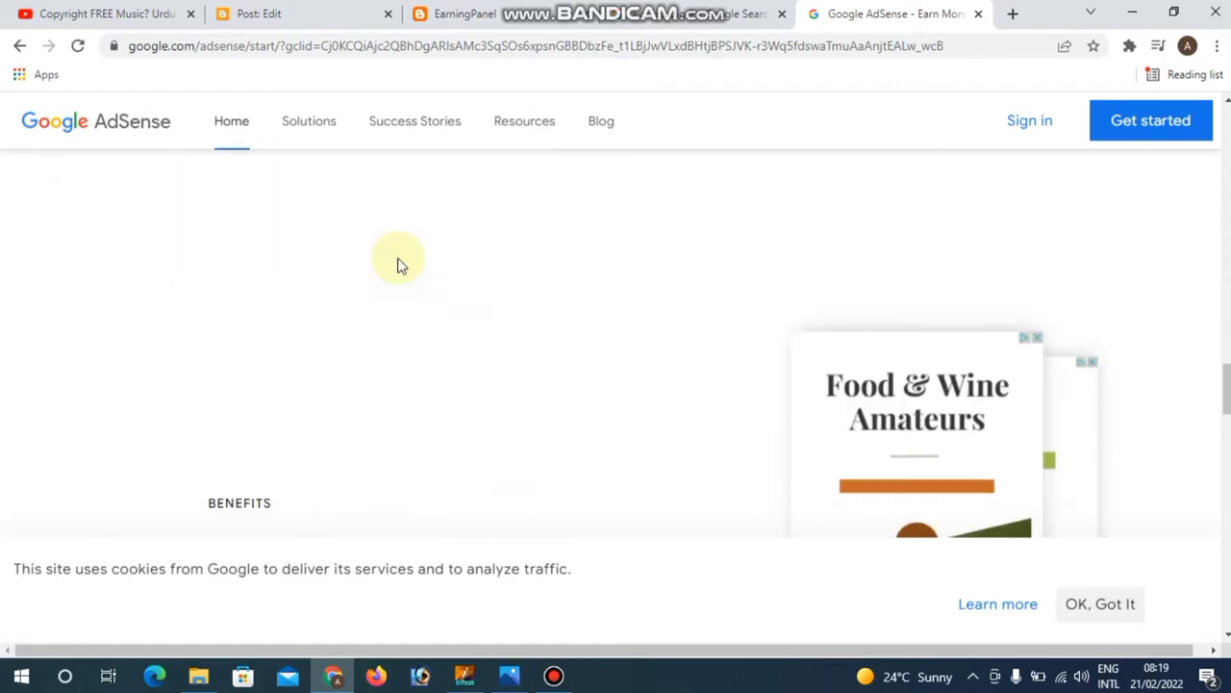
pyautogui.scroll(5, 398, 259)
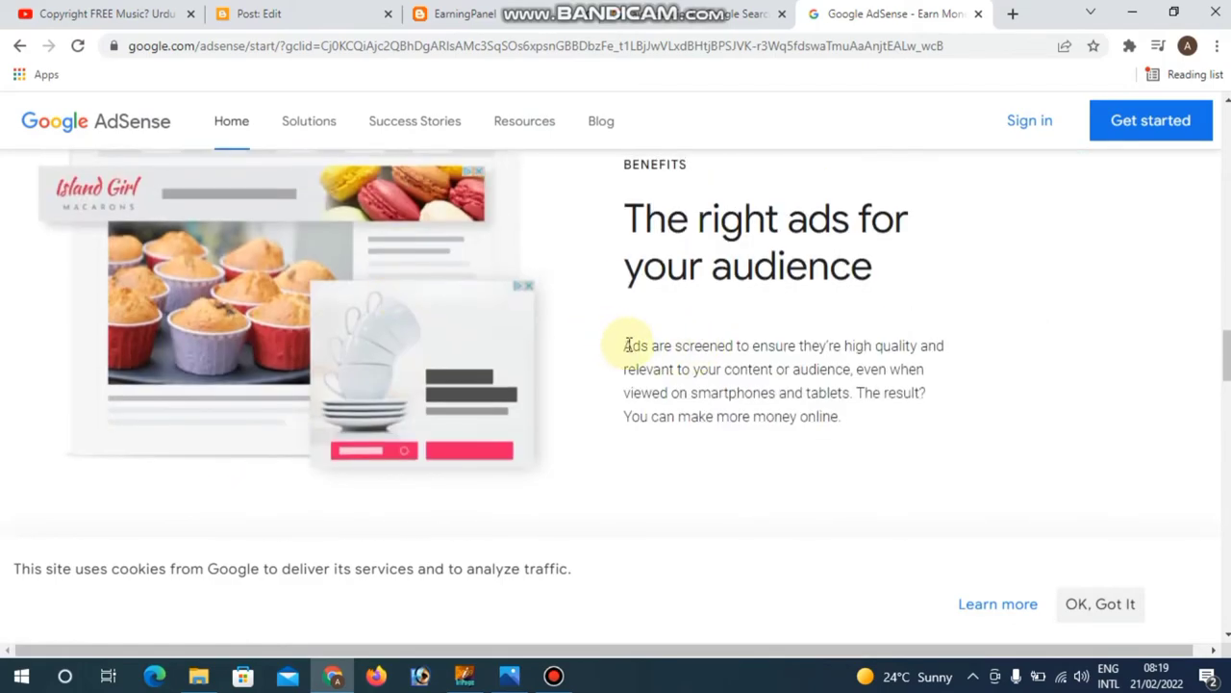
pyautogui.moveTo(624, 346); pyautogui.dragTo(883, 431)
pyautogui.hotkey('ctrl', 'c')
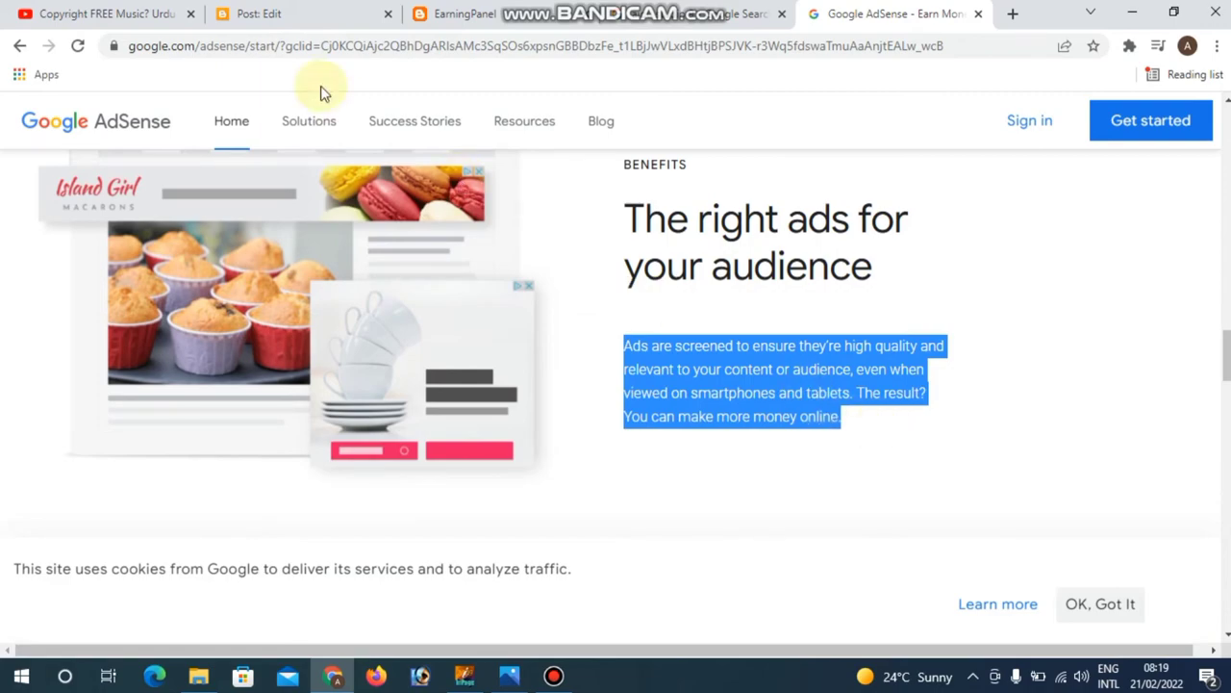
# - Paste the copied AdSense paragraph into the body of the Blogger post draft and start a new line below it
pyautogui.click(358, 13)
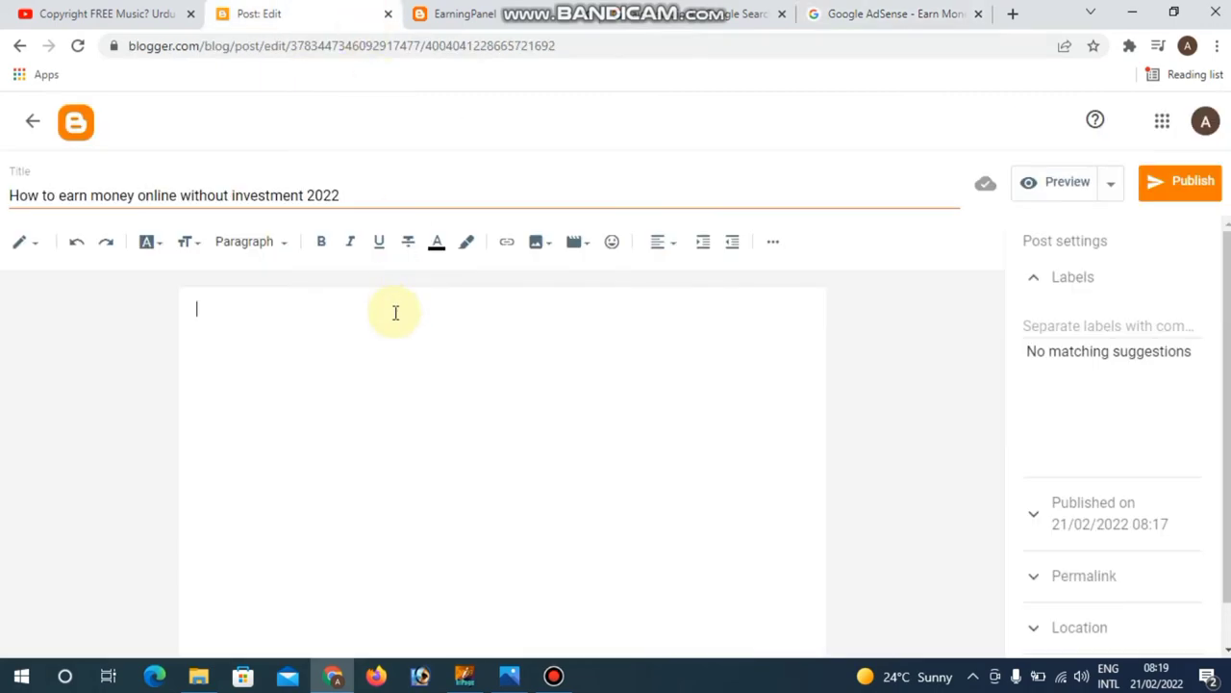
pyautogui.hotkey('ctrl', 'v')
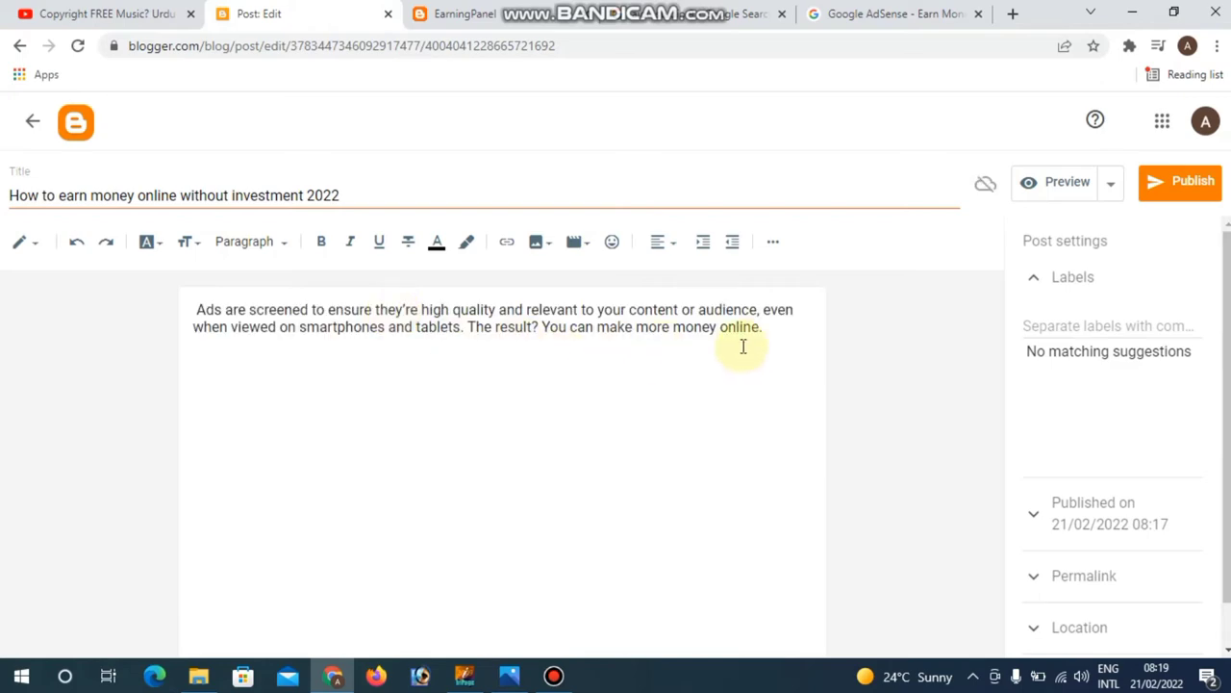
pyautogui.press('Return')
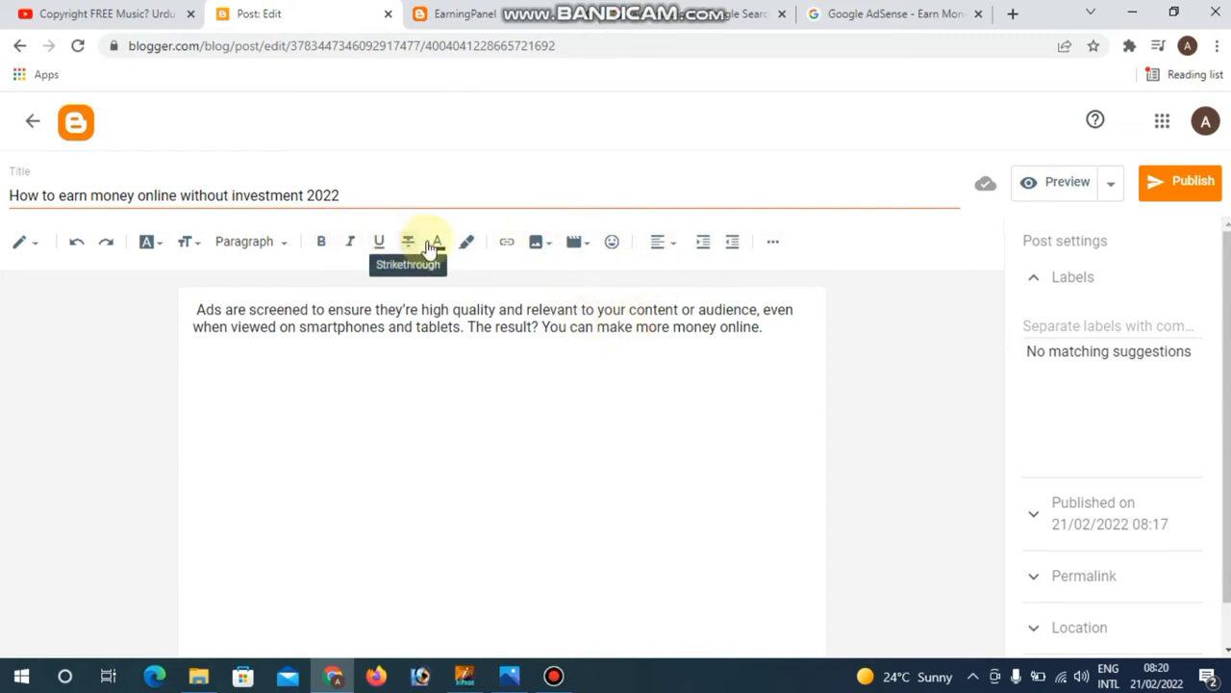
# - Start adding a YouTube video to the post and search YouTube for "shoaibofficial earning"
pyautogui.click(583, 244)
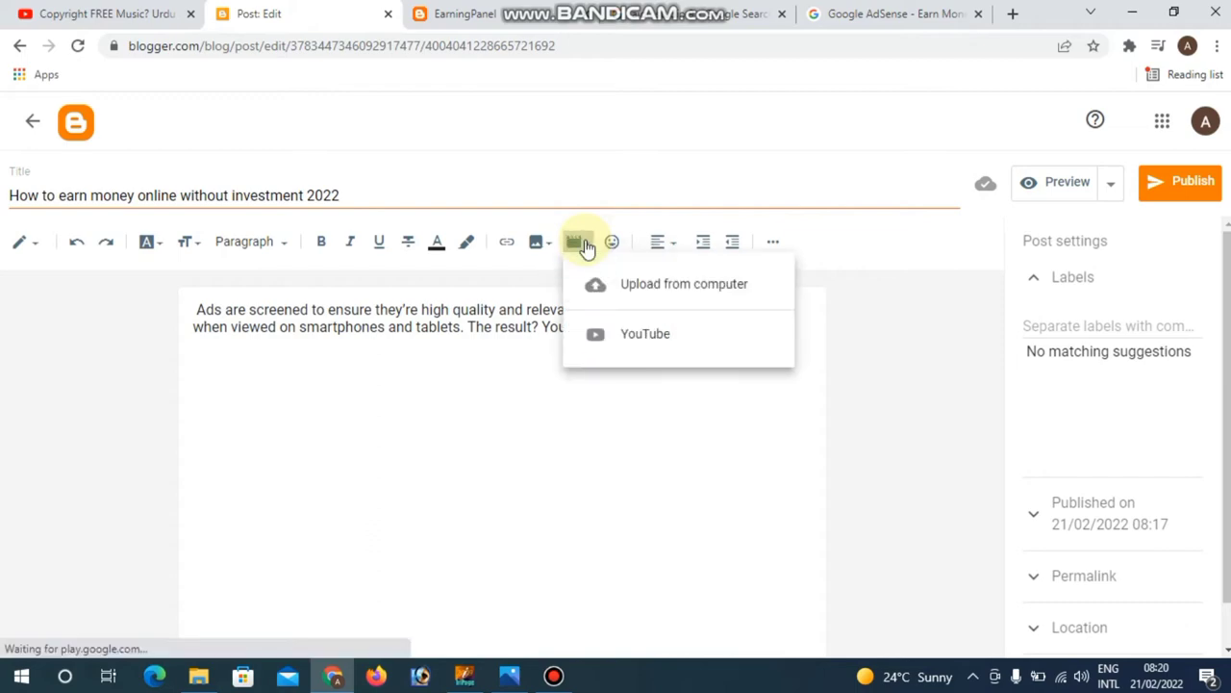
pyautogui.click(645, 335)
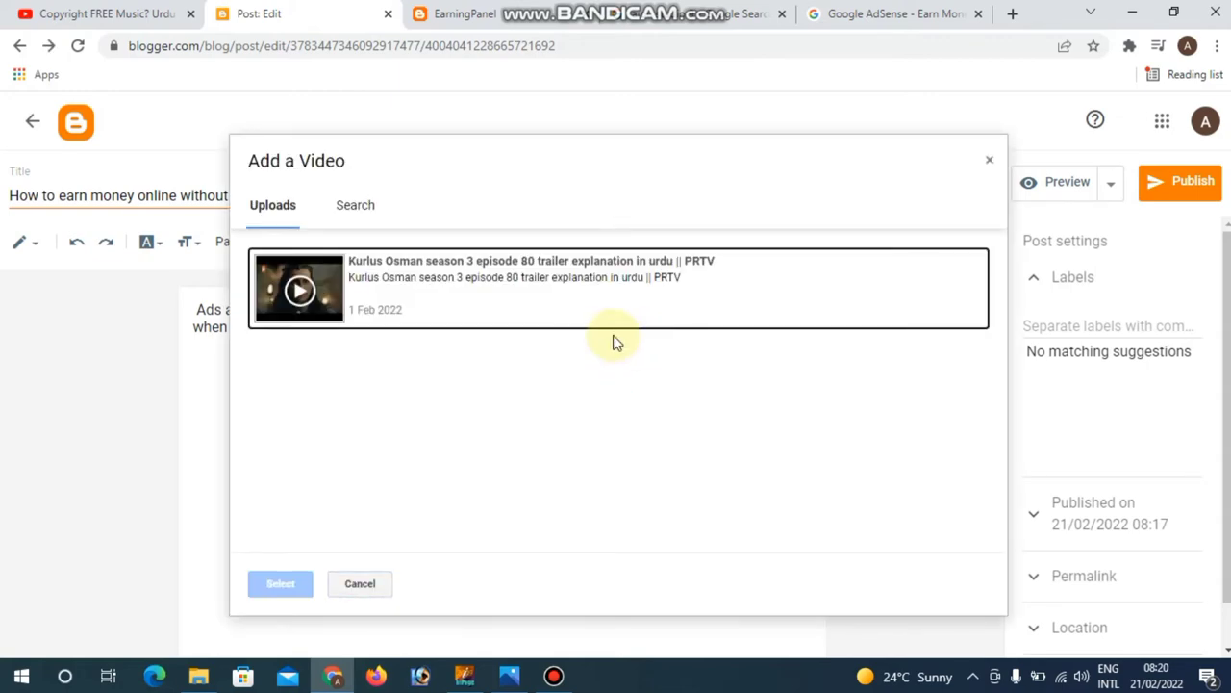
pyautogui.click(365, 208)
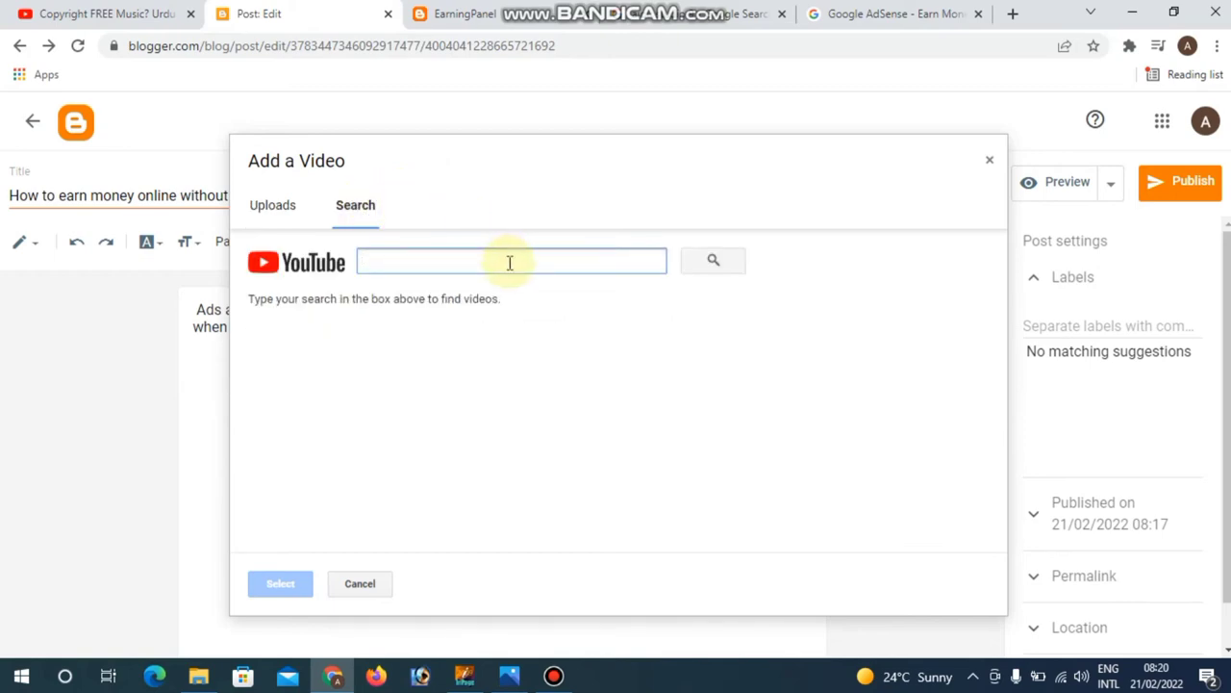
pyautogui.write('shoaibofficial earning')
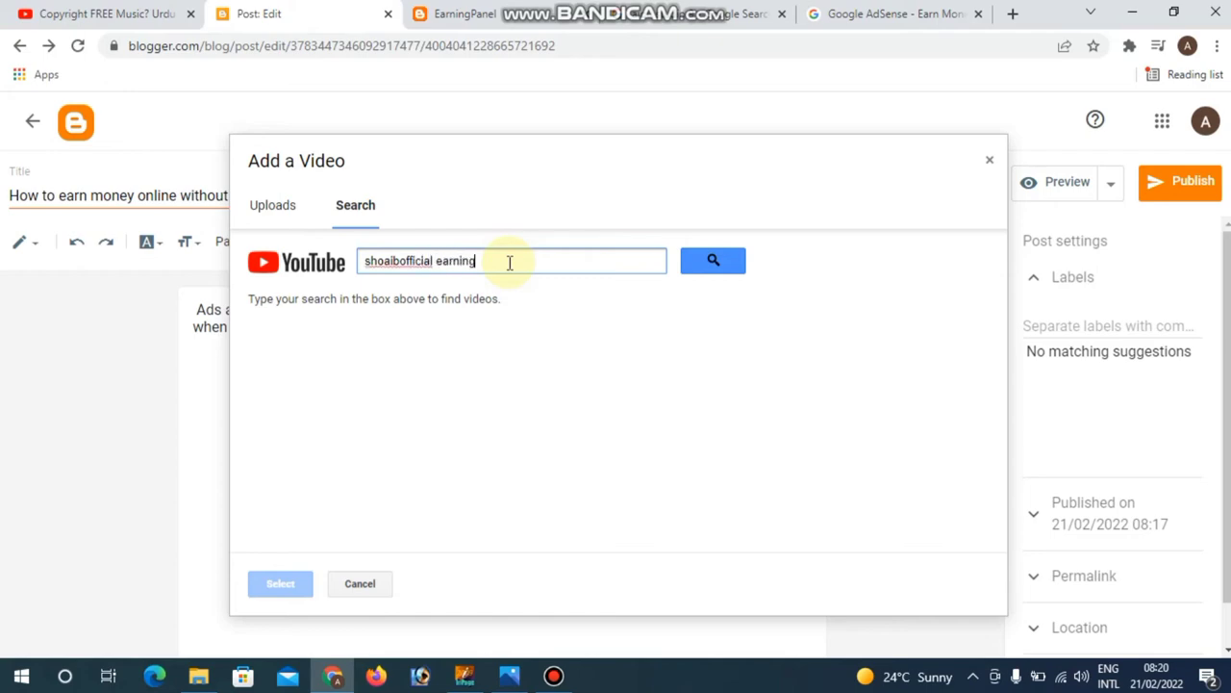
pyautogui.press('Return')
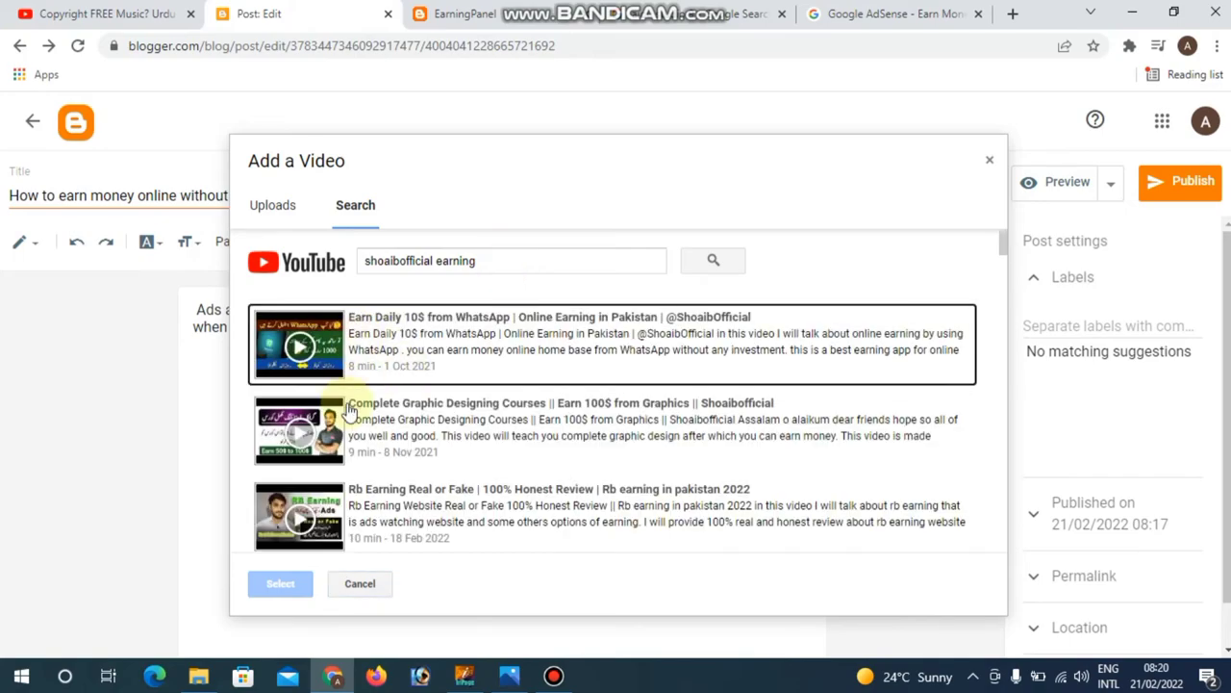
# - Insert the video "Earn money without investment || Online earning in pakistan || Shoaibofficial" below the paragraph
pyautogui.scroll(-2, 357, 413)
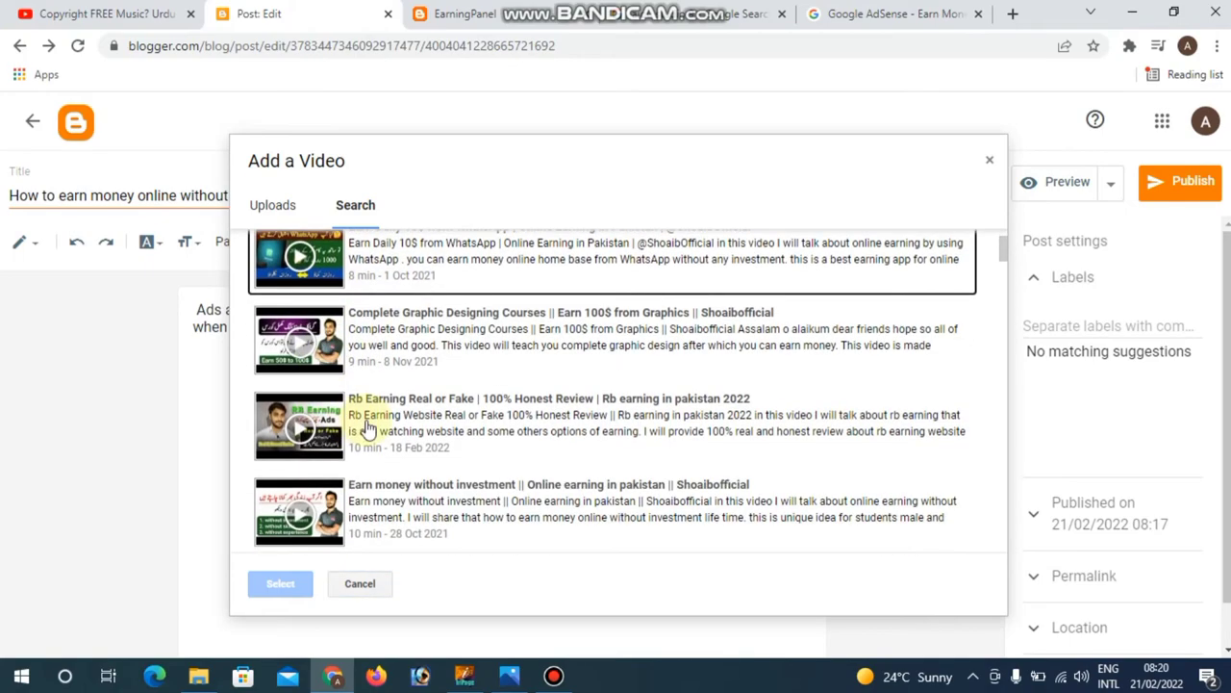
pyautogui.click(311, 416)
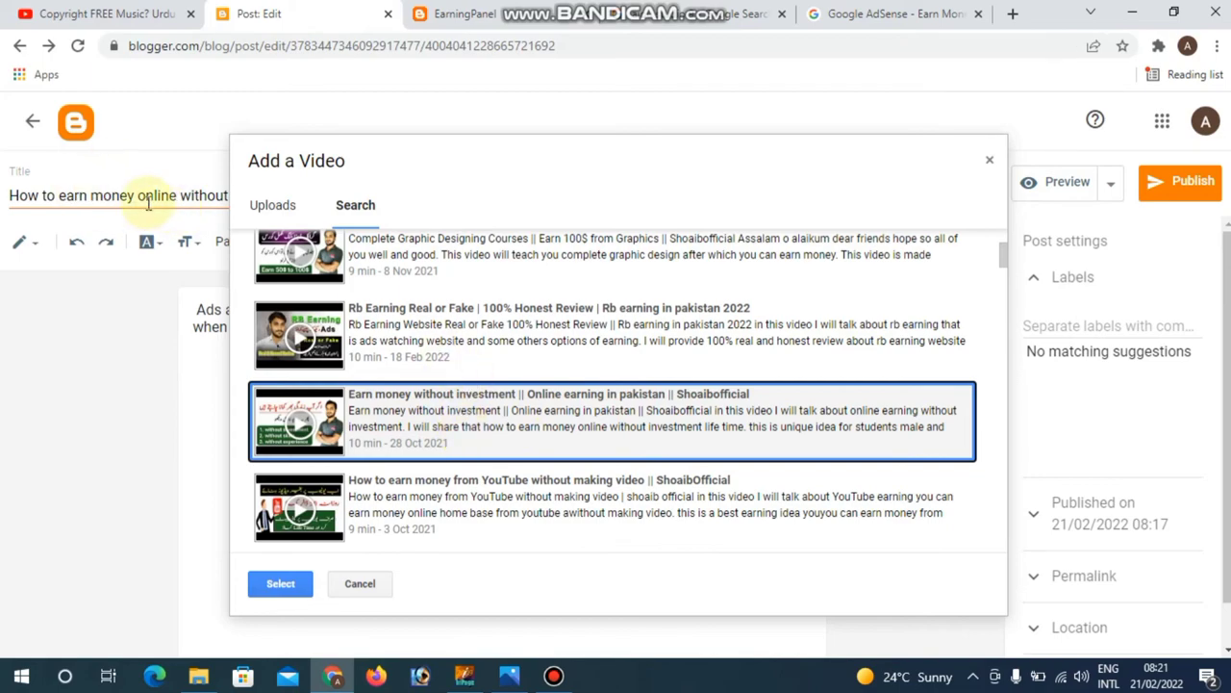
pyautogui.click(278, 583)
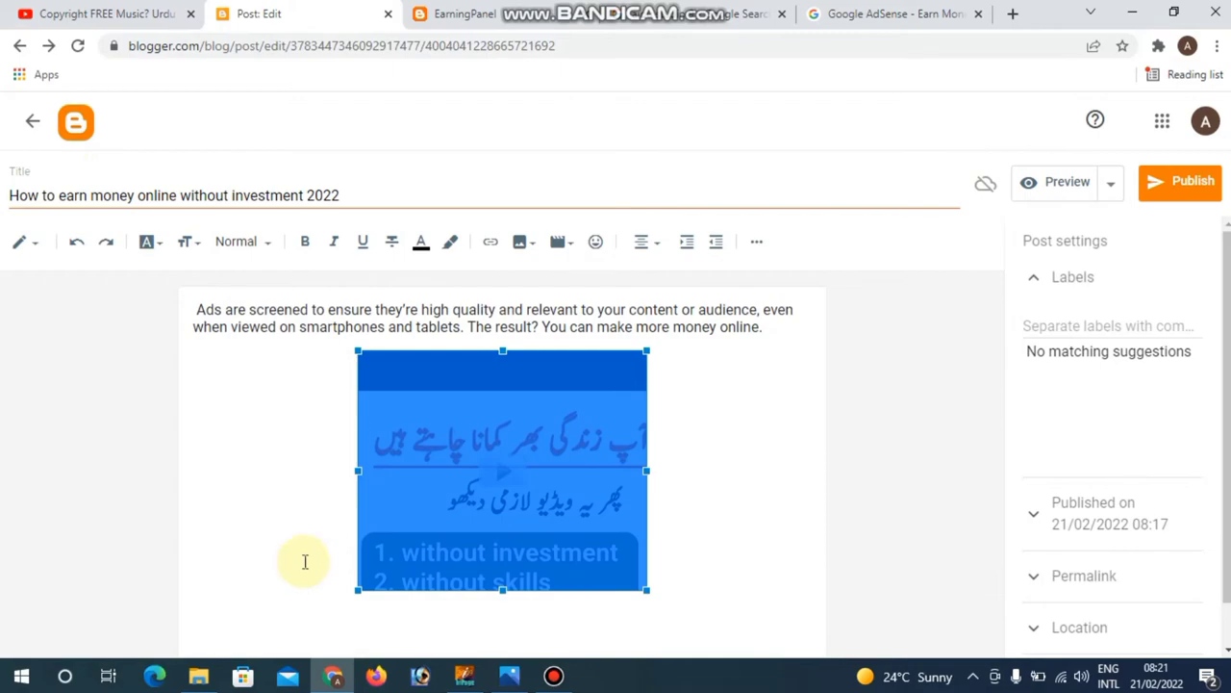
# - Deselect the inserted video and publish the post to the blog
pyautogui.click(668, 407)
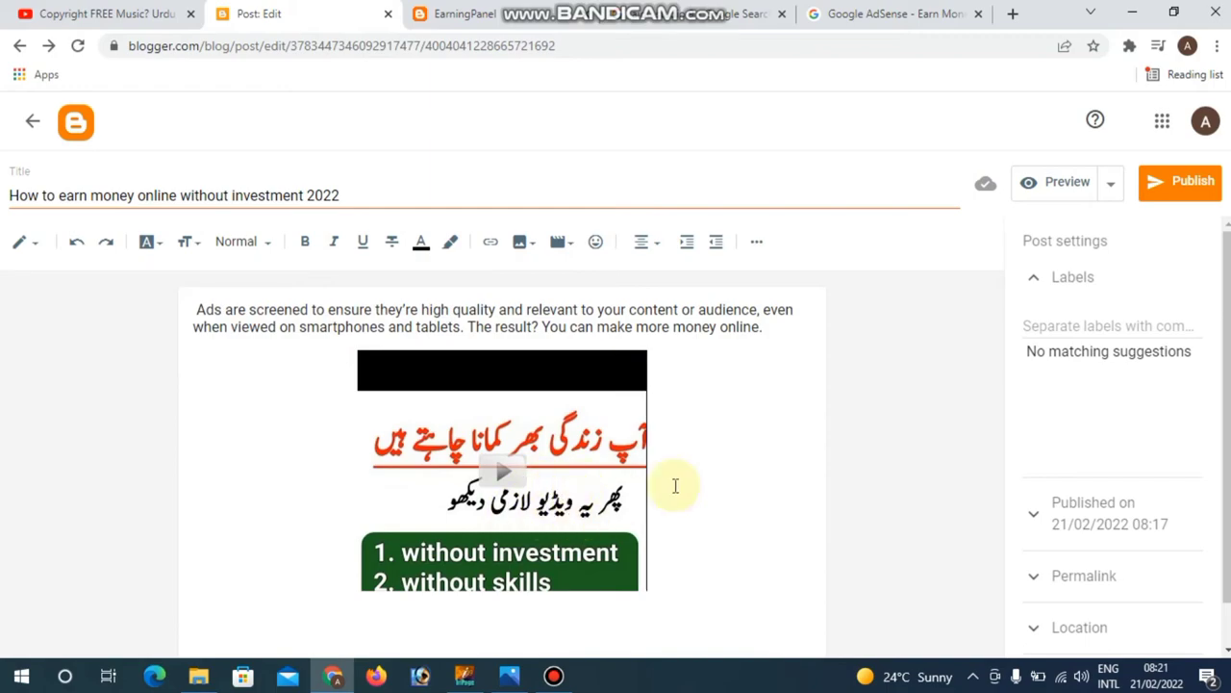
pyautogui.click(1177, 178)
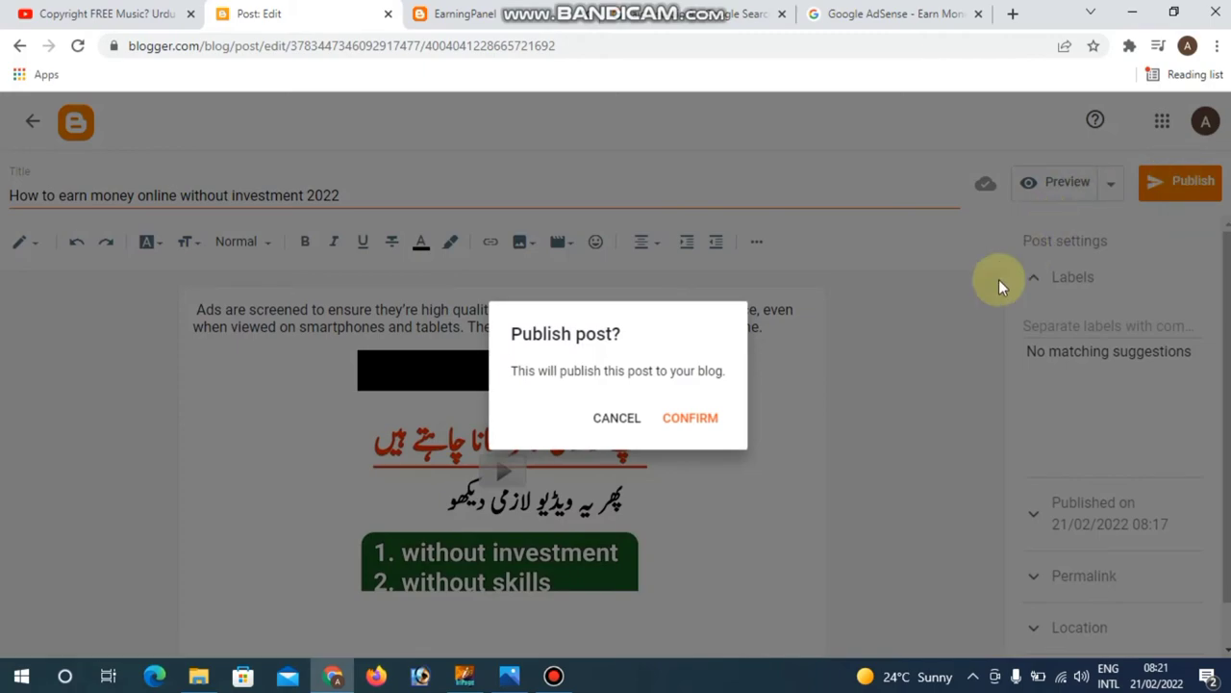
pyautogui.click(695, 418)
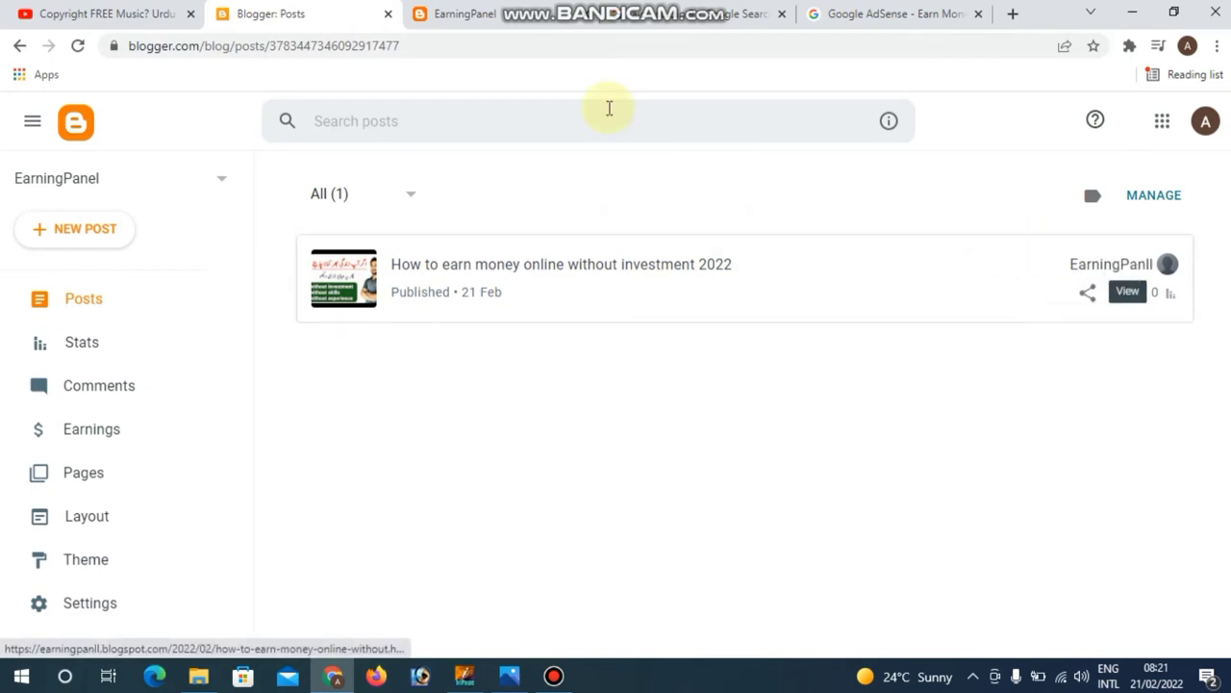
# - Reload the EarningPanel blog's home page and review the published post's title, video thumbnail and text
pyautogui.click(516, 18)
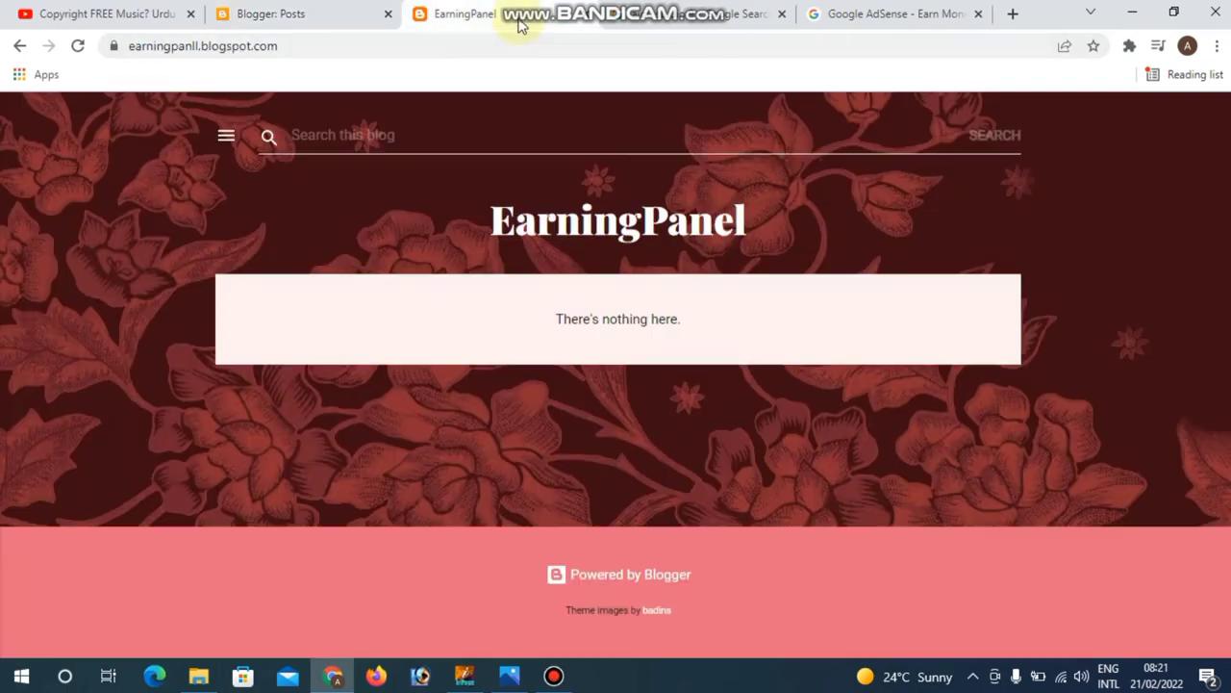
pyautogui.click(78, 47)
pyautogui.click(285, 151)
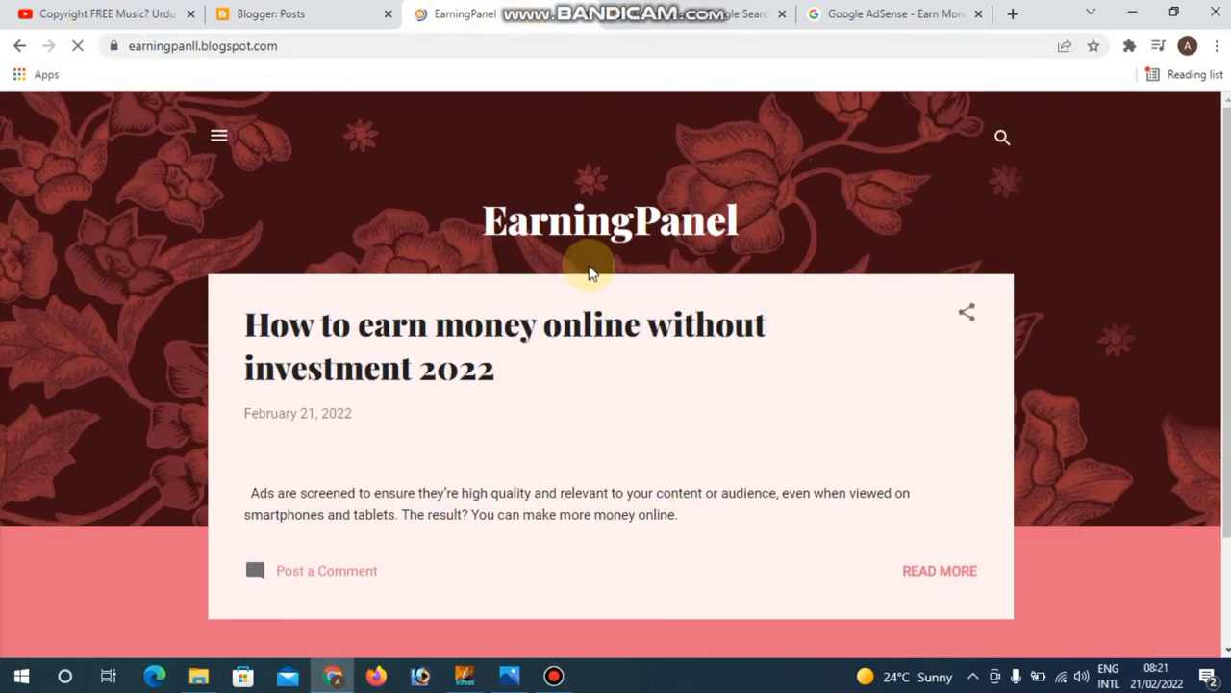
pyautogui.scroll(-7, 573, 252)
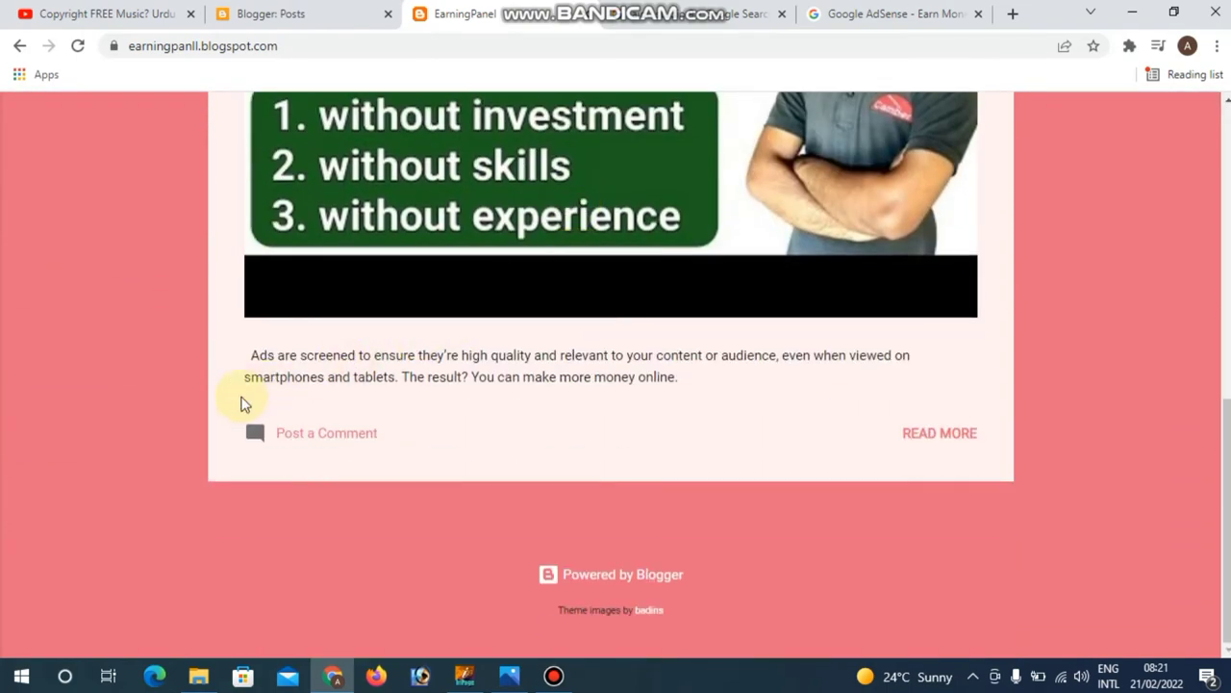
pyautogui.moveTo(249, 355); pyautogui.dragTo(715, 385)
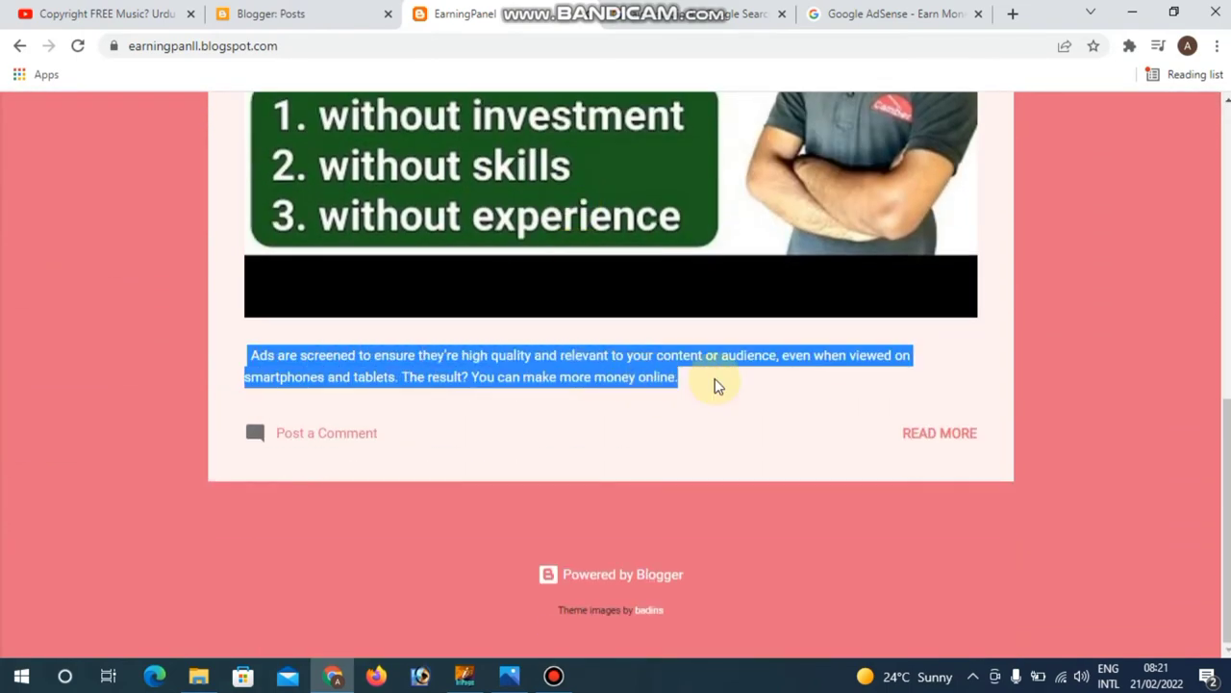
pyautogui.scroll(3, 701, 360)
pyautogui.scroll(4, 605, 294)
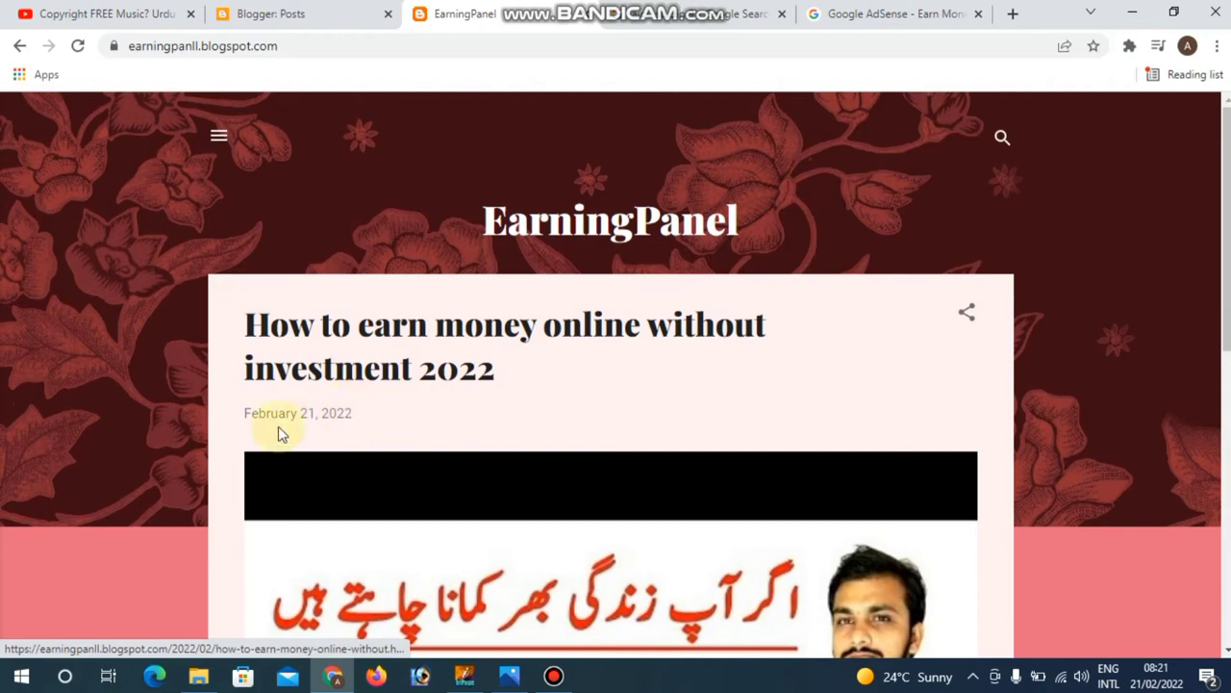
pyautogui.scroll(-2, 471, 421)
pyautogui.scroll(2, 471, 416)
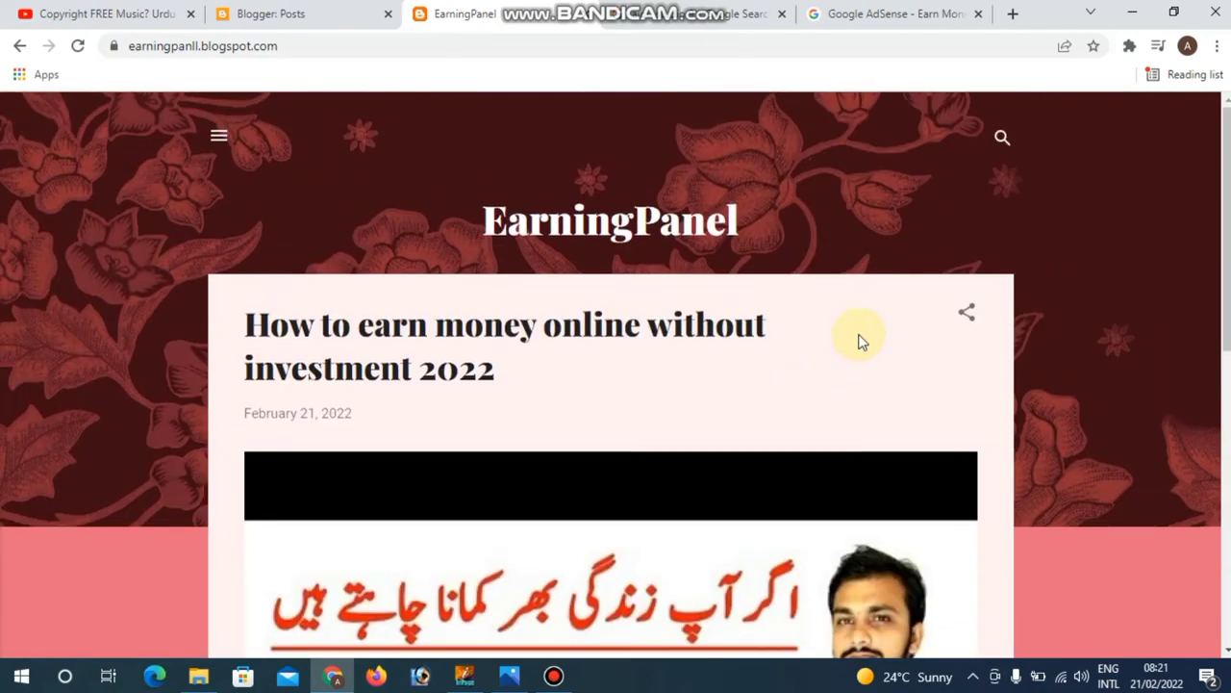
pyautogui.scroll(-4, 909, 404)
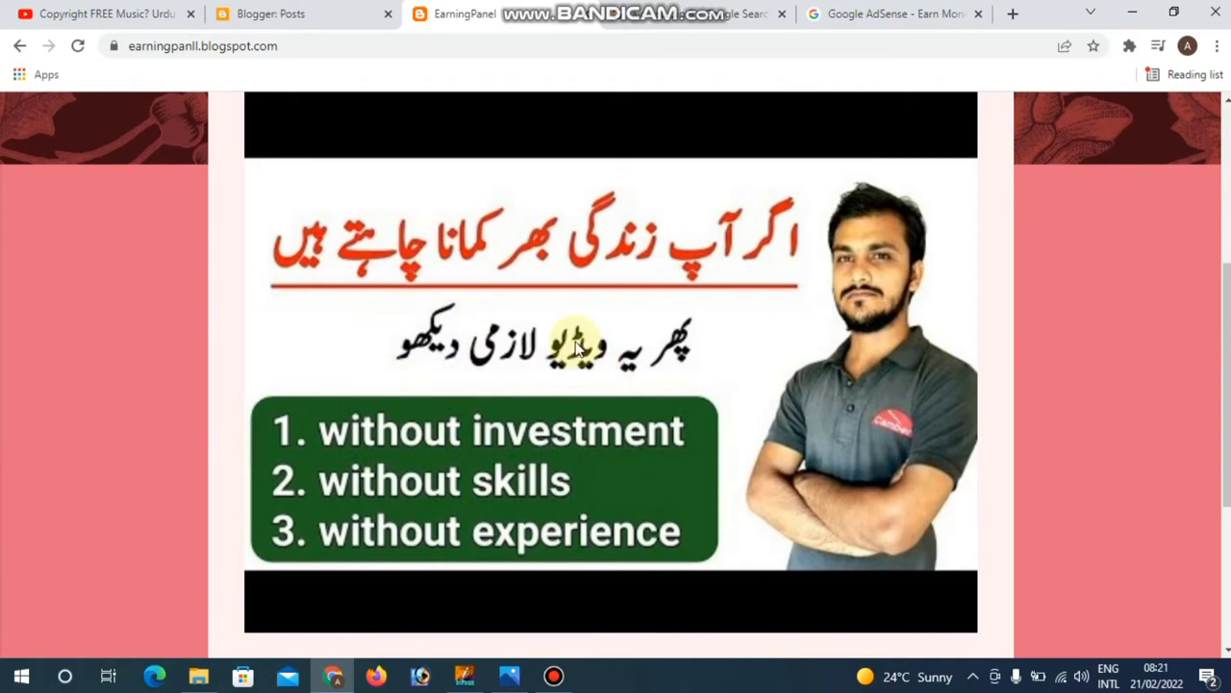
pyautogui.scroll(-3, 852, 323)
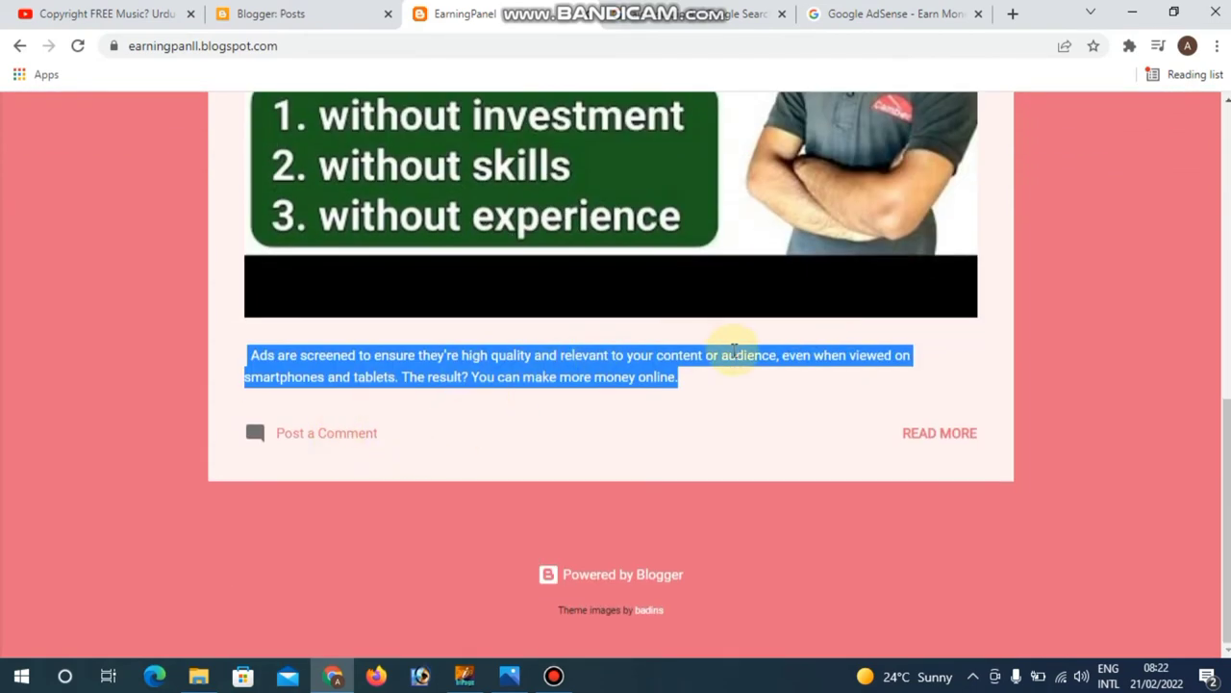
pyautogui.click(753, 385)
# - Open the full page of the post "How to earn money online without investment 2022" and check its text and embedded video
pyautogui.click(946, 434)
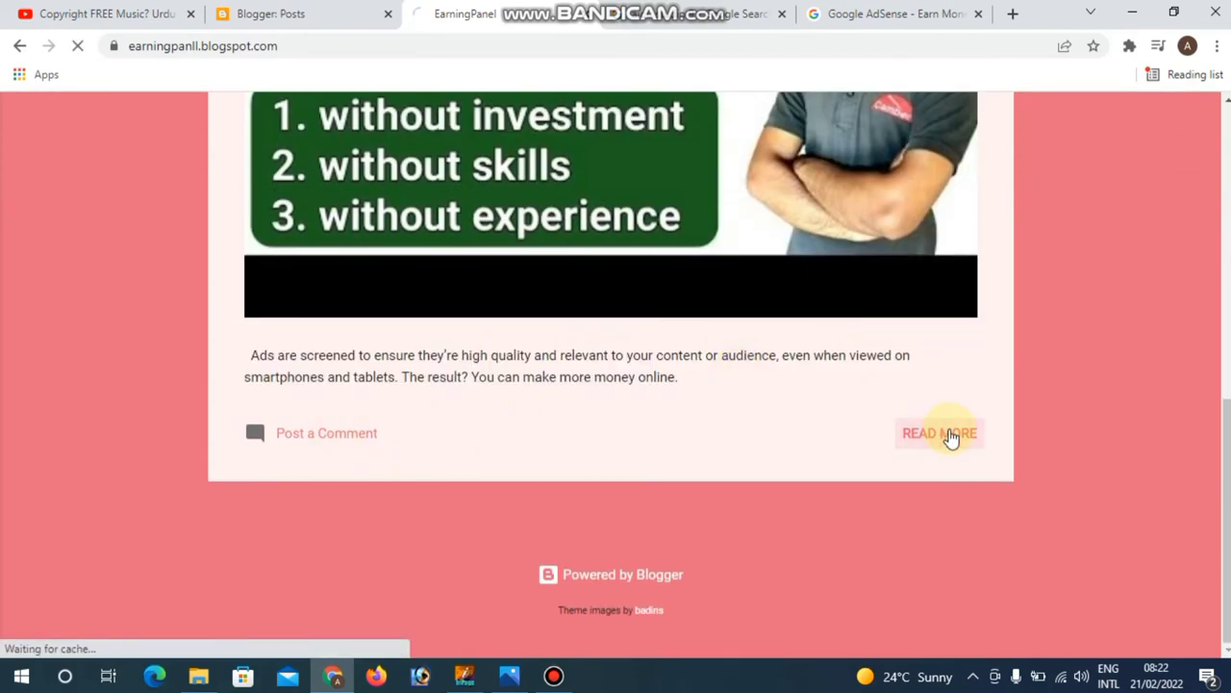
pyautogui.scroll(-4, 448, 301)
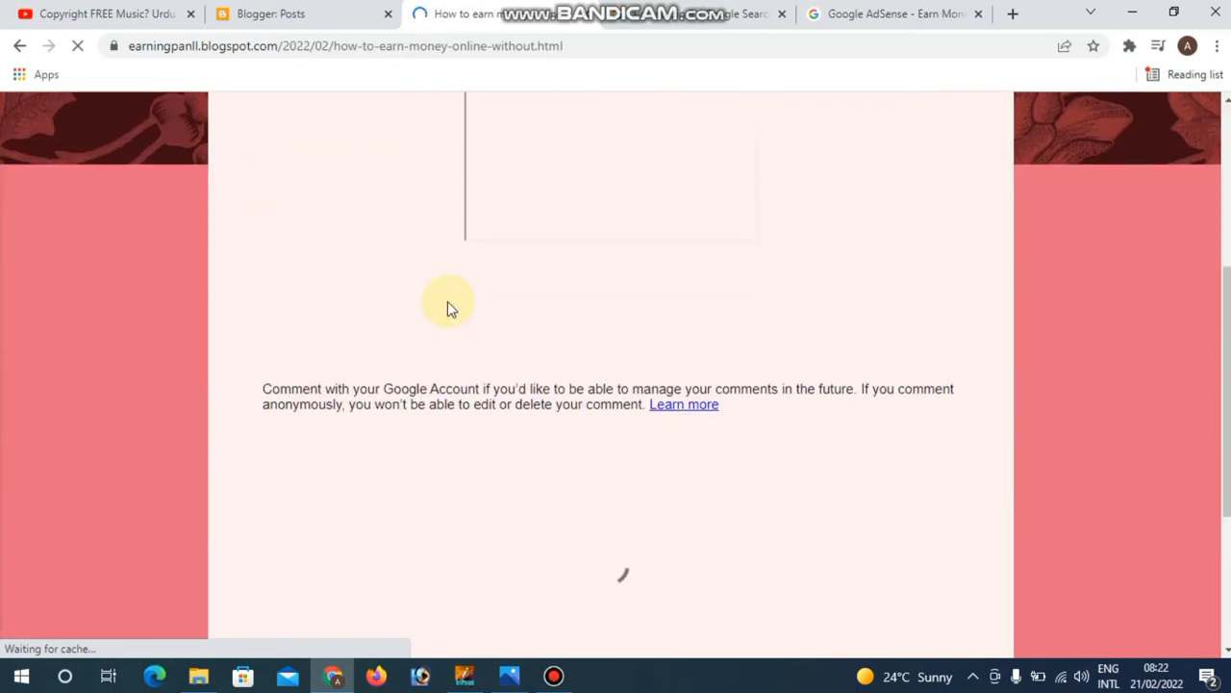
pyautogui.scroll(3, 173, 239)
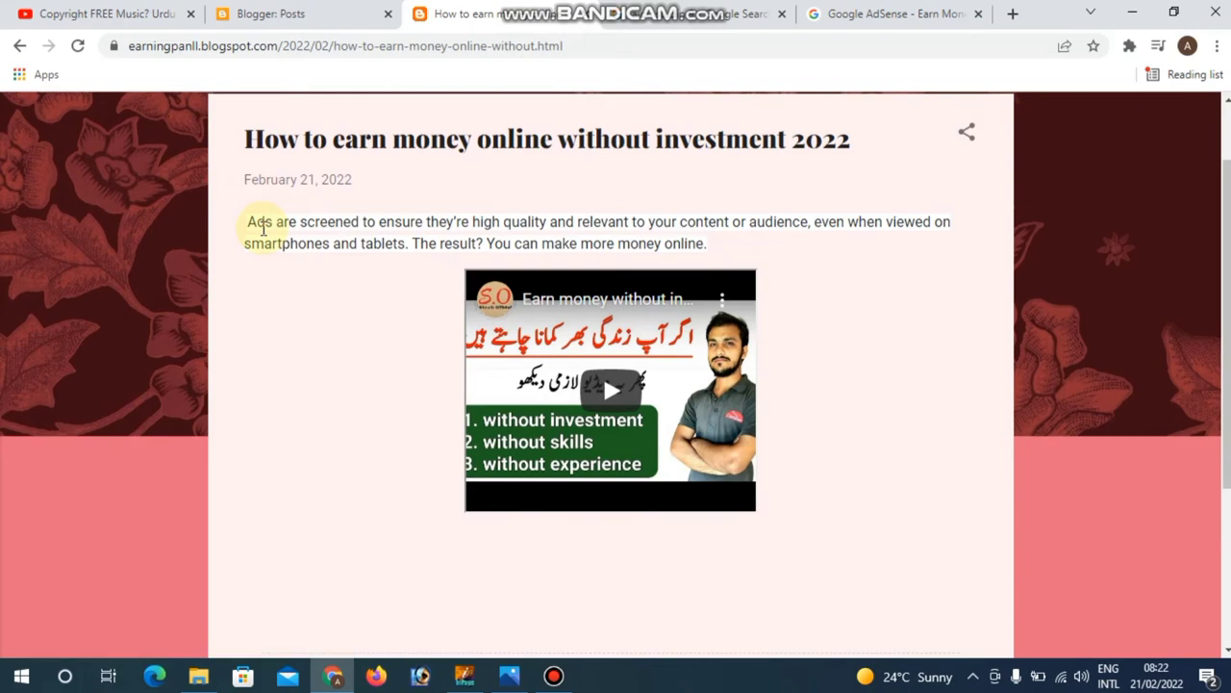
# - Open the comment form below the published post, and play and pause the embedded YouTube video
pyautogui.scroll(-3, 807, 356)
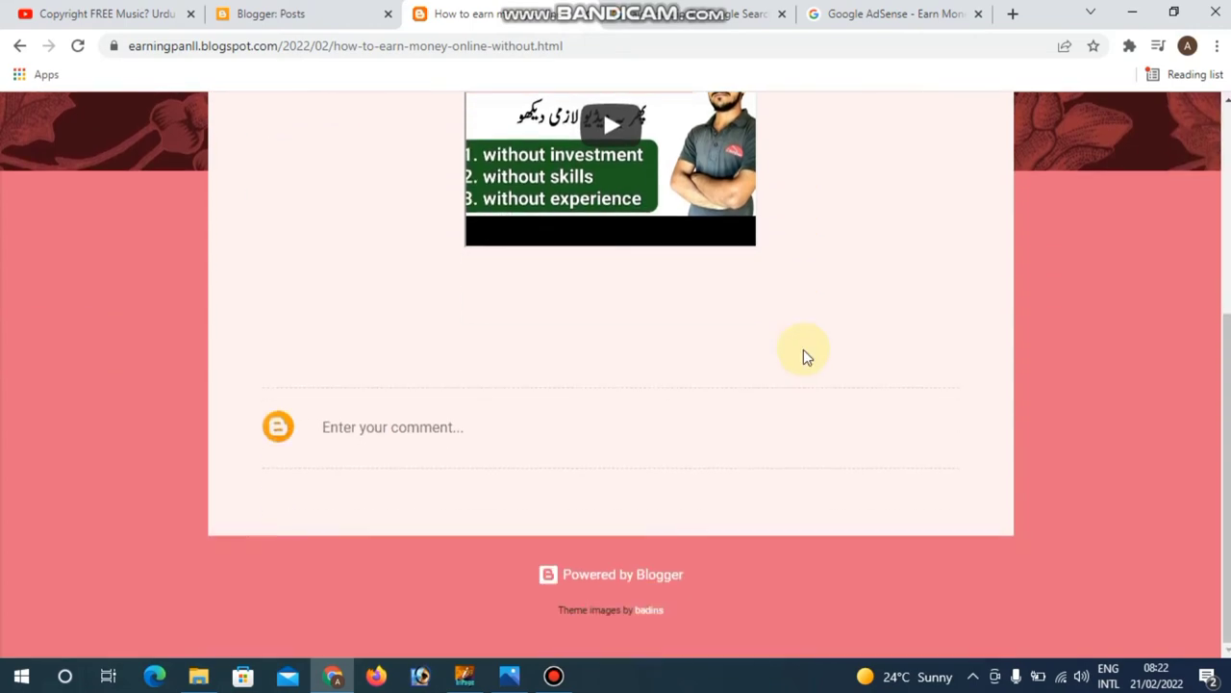
pyautogui.click(426, 417)
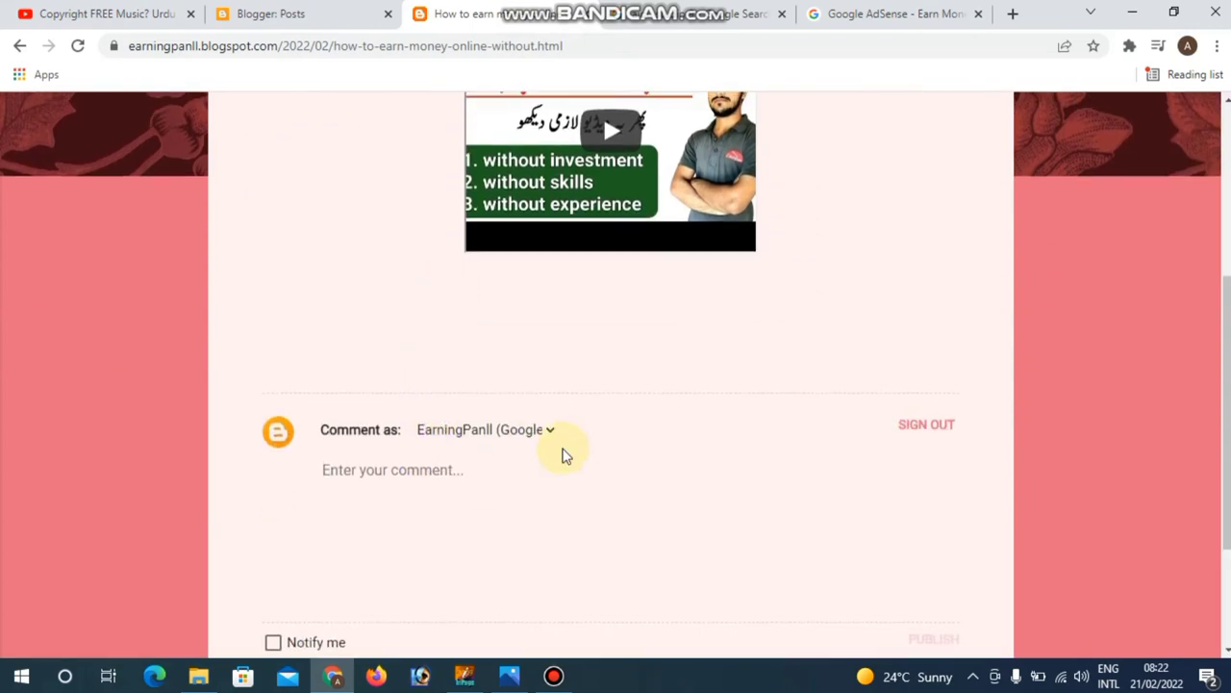
pyautogui.scroll(3, 564, 453)
pyautogui.click(582, 394)
pyautogui.scroll(1, 616, 385)
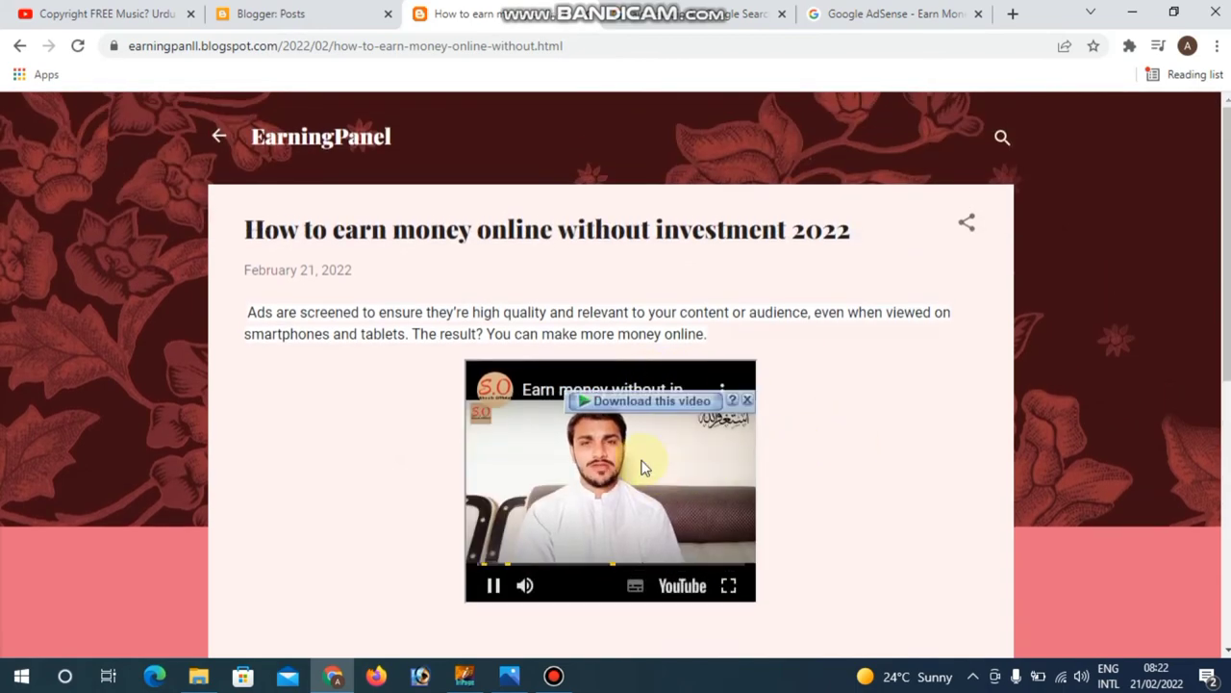
pyautogui.click(494, 586)
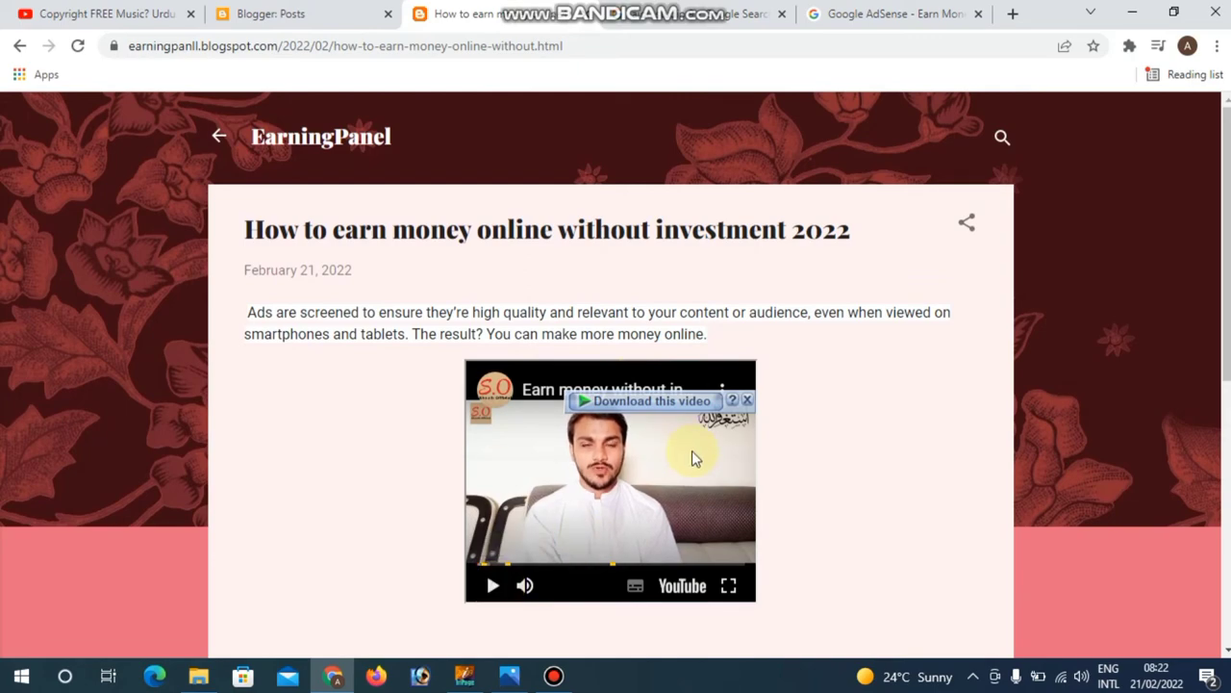
pyautogui.scroll(-2, 511, 347)
pyautogui.scroll(-2, 510, 347)
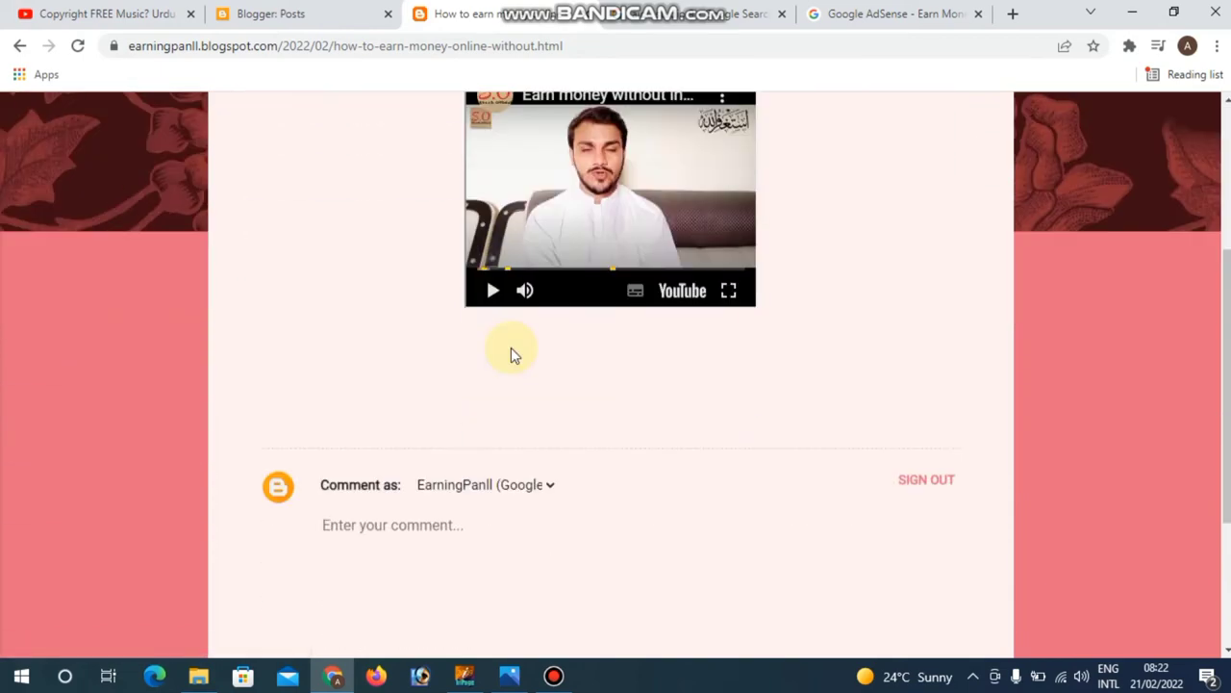
pyautogui.scroll(4, 511, 348)
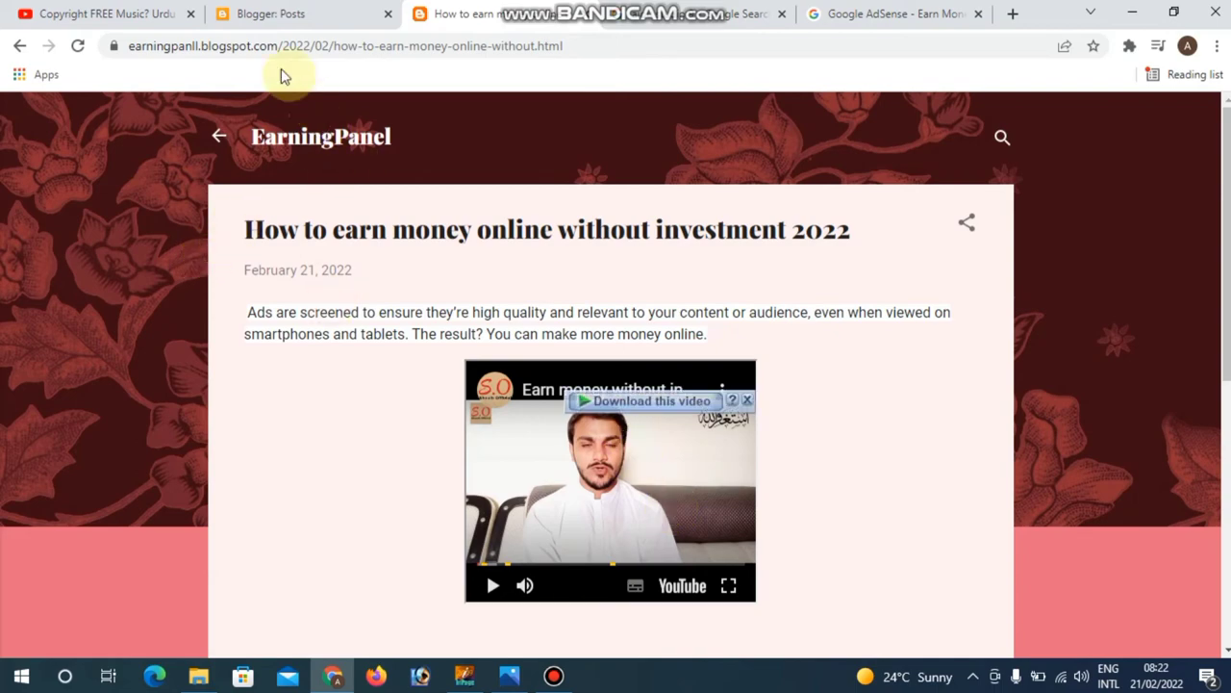
# - Look over the sections of the Blogger dashboard and return to the comment form on the live post
pyautogui.click(270, 31)
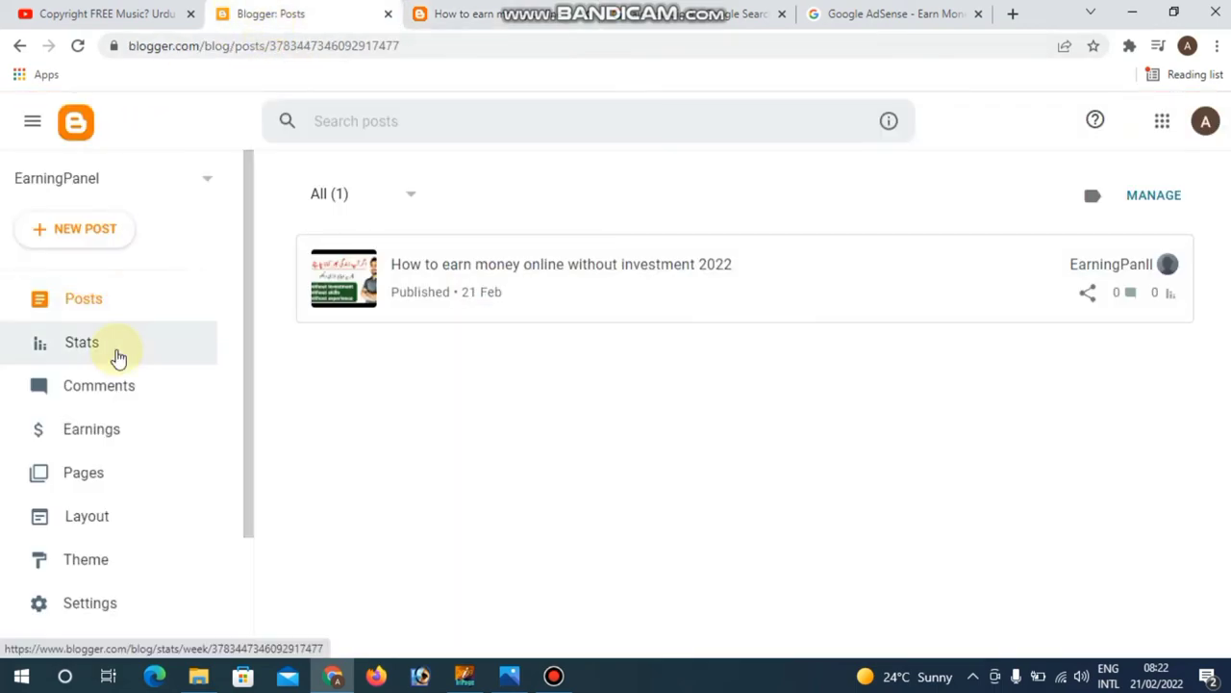
pyautogui.scroll(-2, 127, 352)
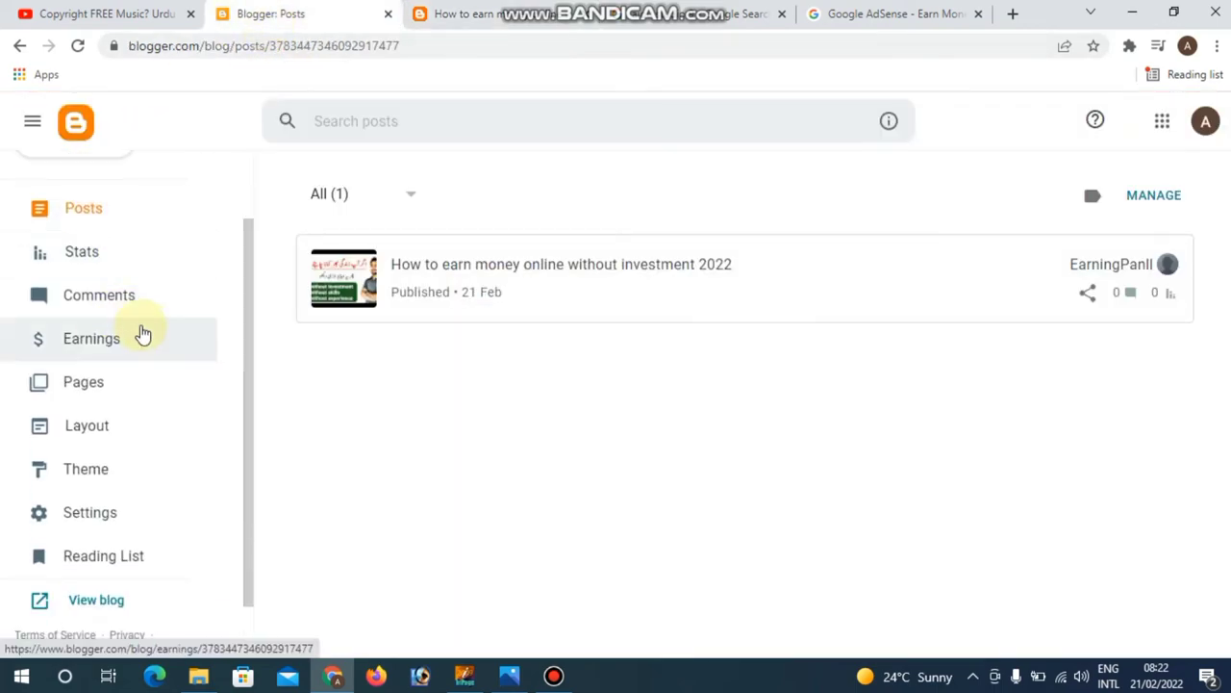
pyautogui.click(520, 31)
pyautogui.scroll(-4, 600, 459)
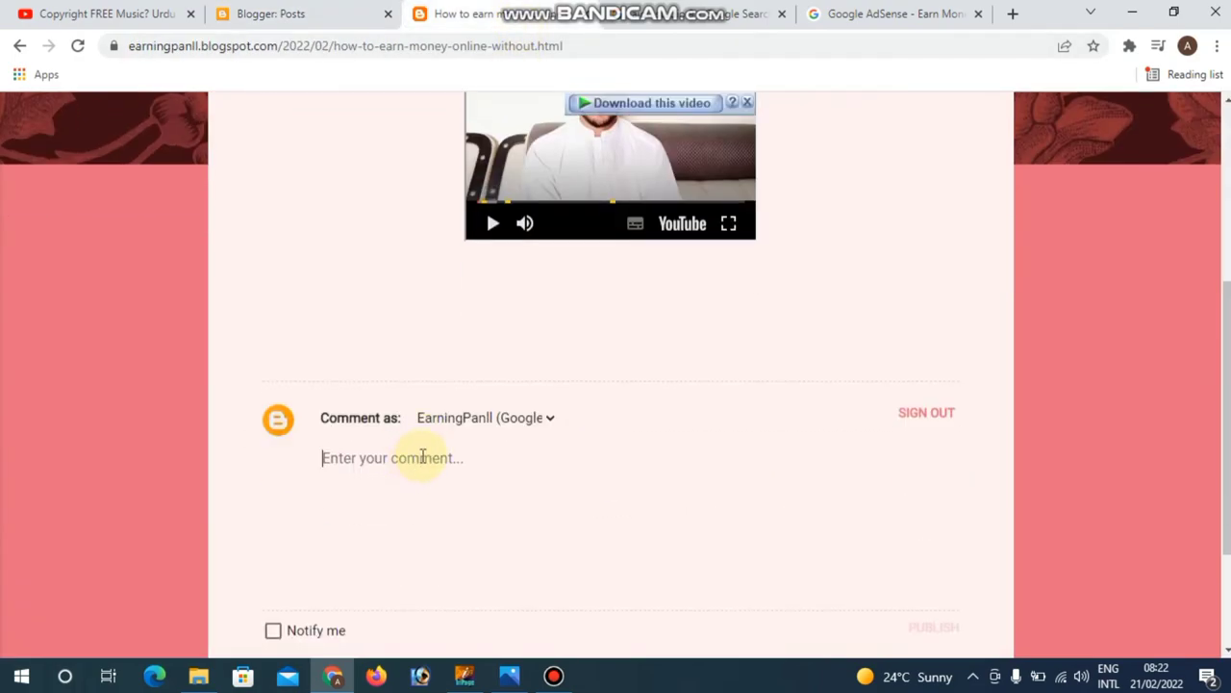
# - View the blog's Comments page in Blogger and its Earnings page with the AdSense account options
pyautogui.click(289, 14)
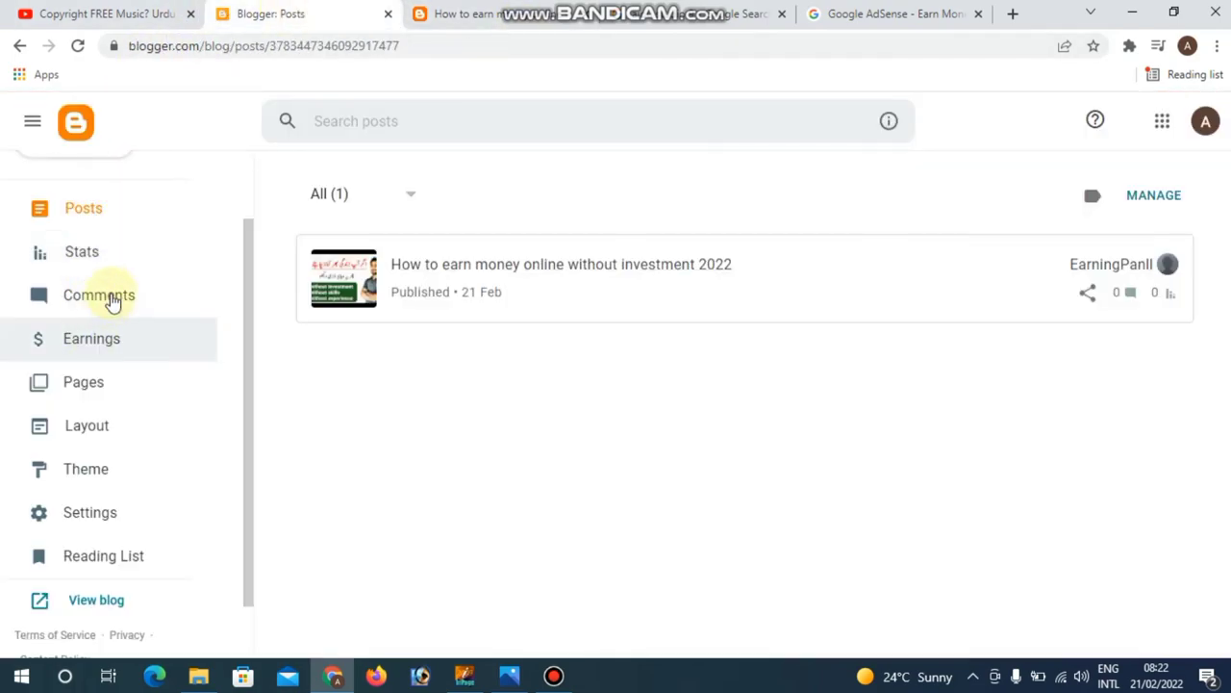
pyautogui.click(113, 294)
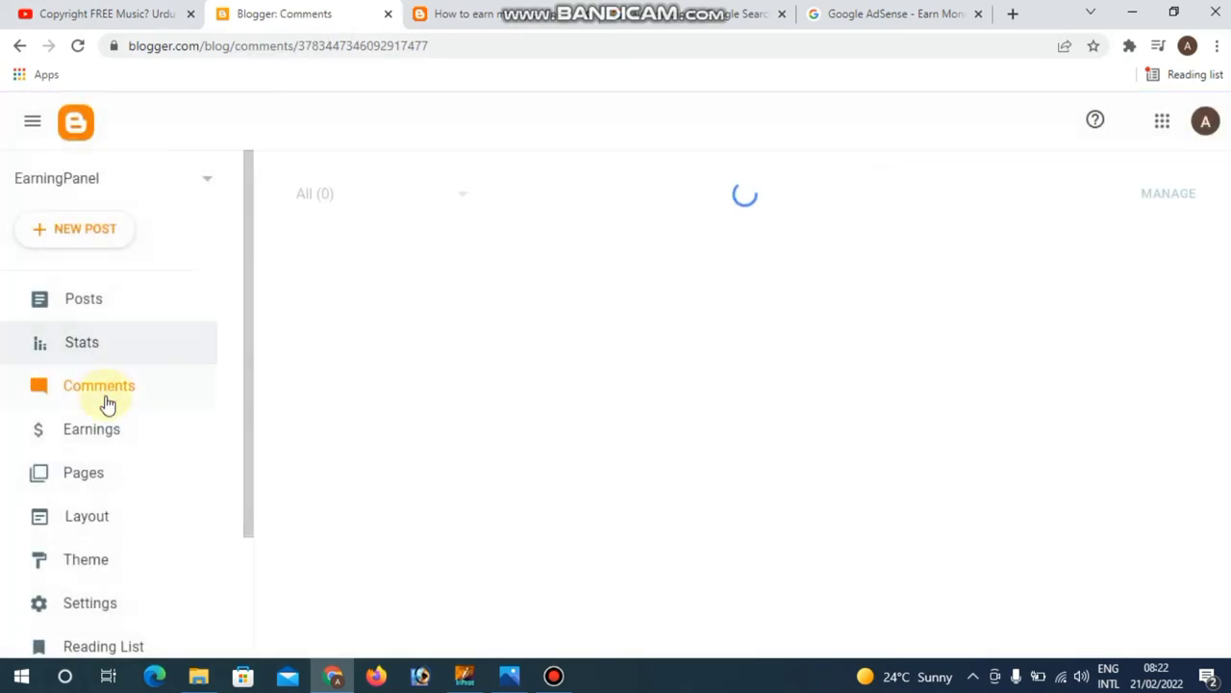
pyautogui.click(108, 427)
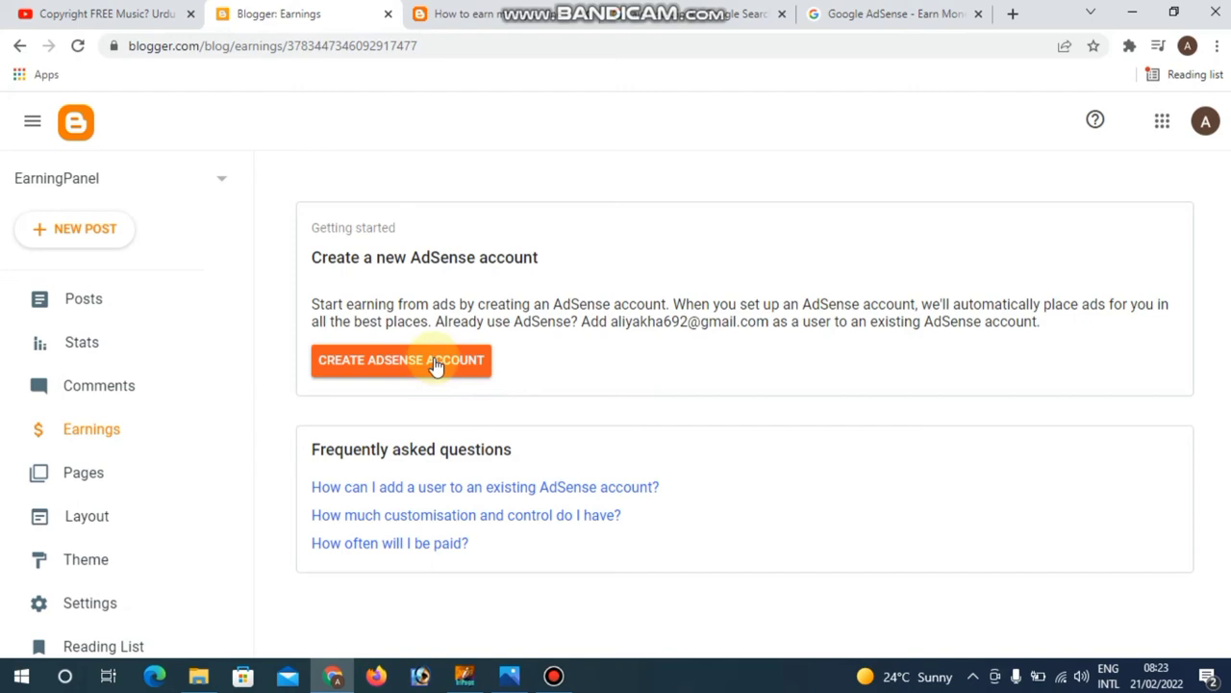
pyautogui.scroll(-1, 157, 449)
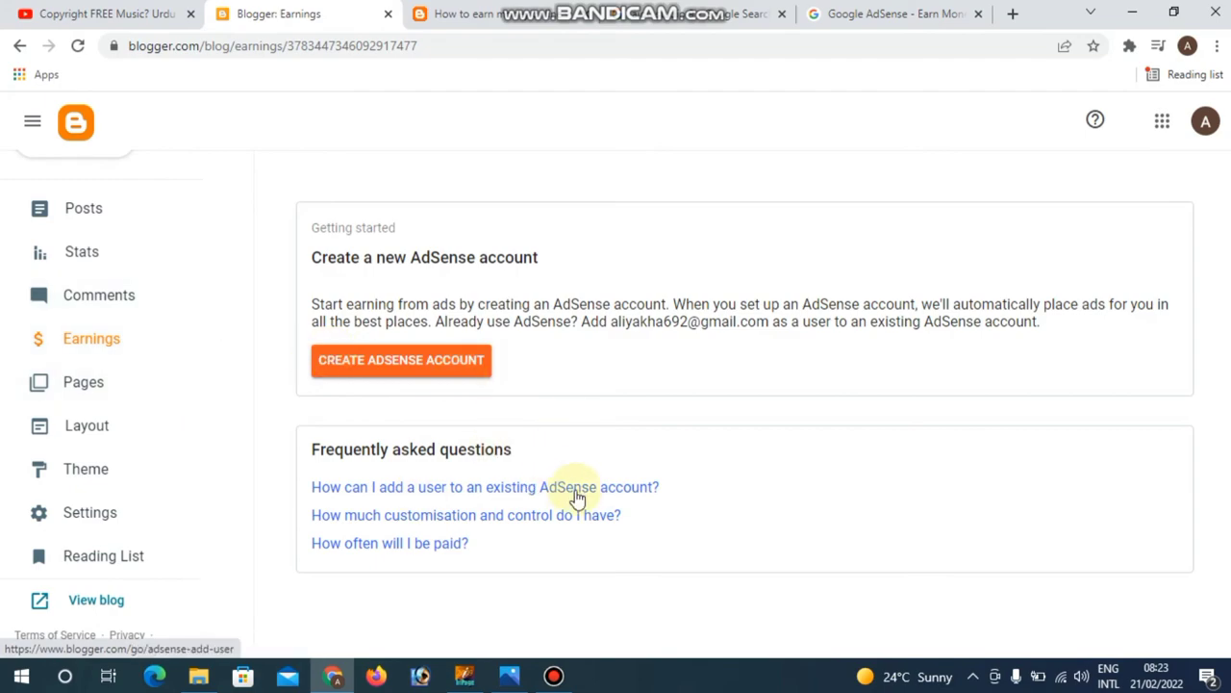
# - Open the EarningPanel blog's Stats page and review the followers, view counts, latest post and posts sections
pyautogui.click(79, 253)
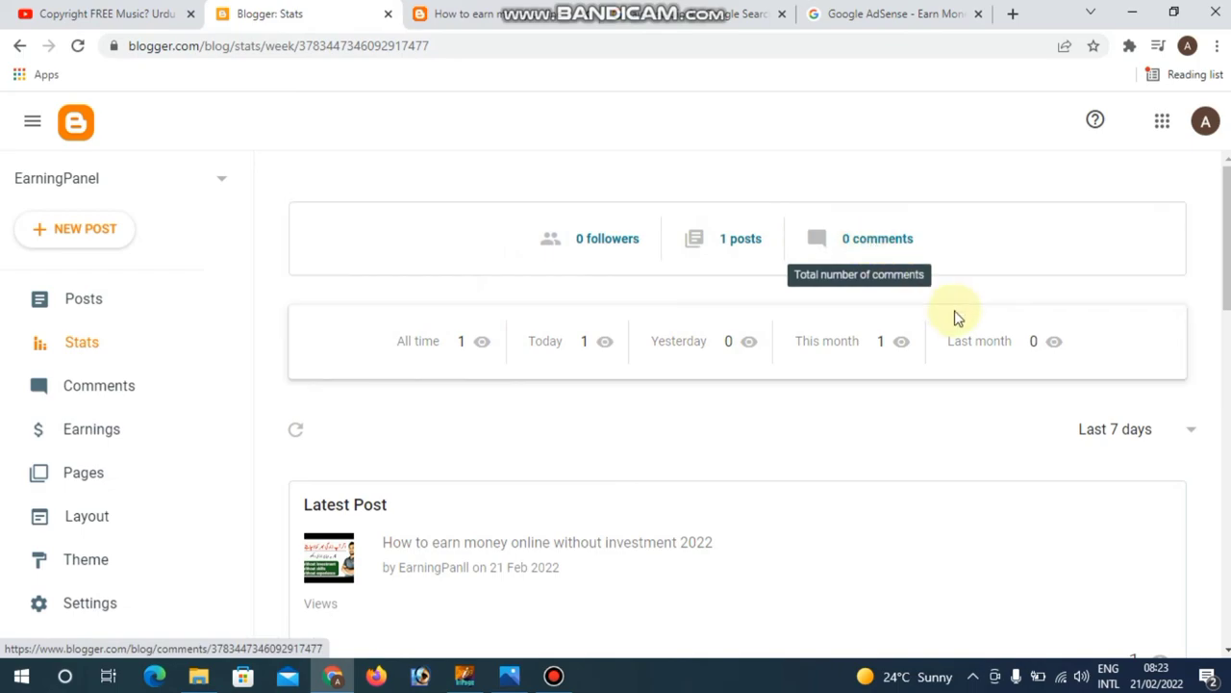
pyautogui.scroll(-4, 575, 363)
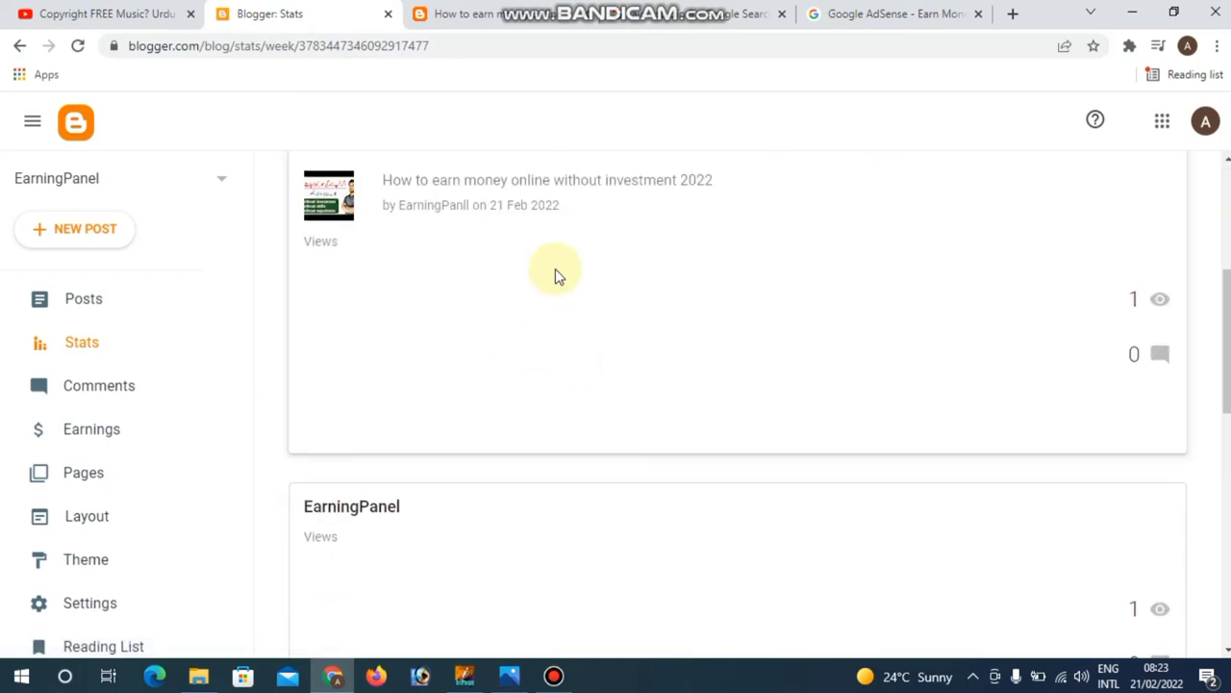
pyautogui.scroll(-2, 606, 306)
pyautogui.scroll(4, 606, 306)
pyautogui.scroll(-5, 606, 306)
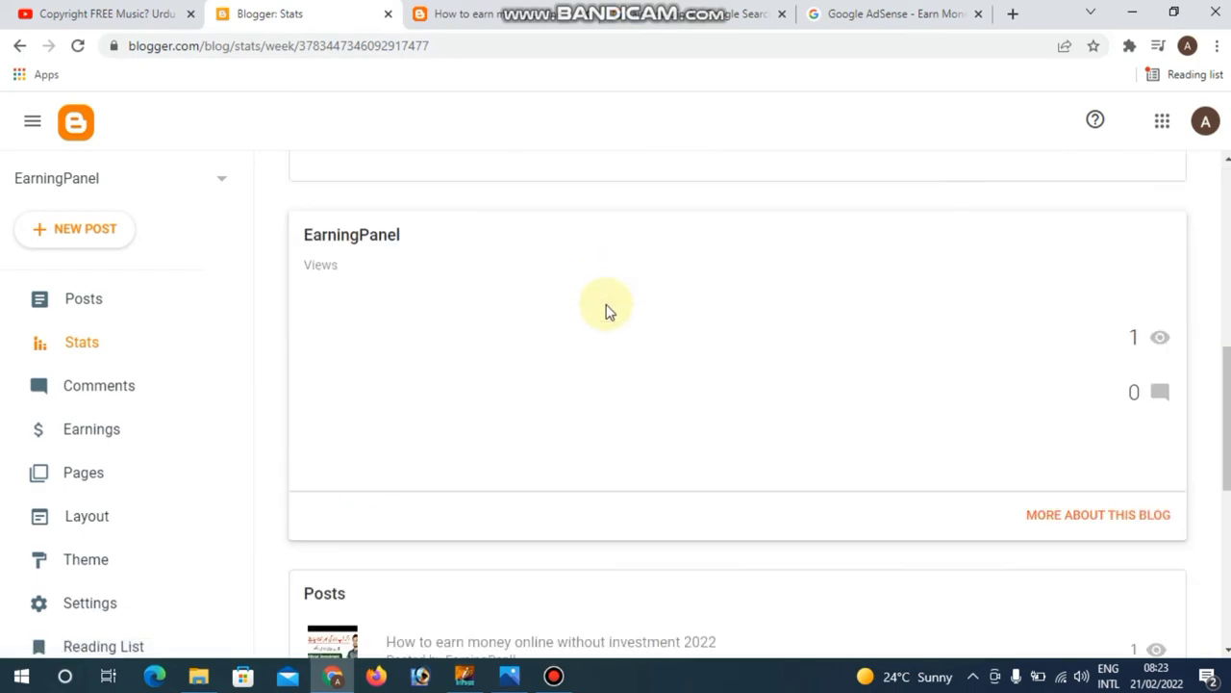
pyautogui.scroll(1, 606, 306)
pyautogui.scroll(-6, 606, 307)
pyautogui.scroll(7, 606, 308)
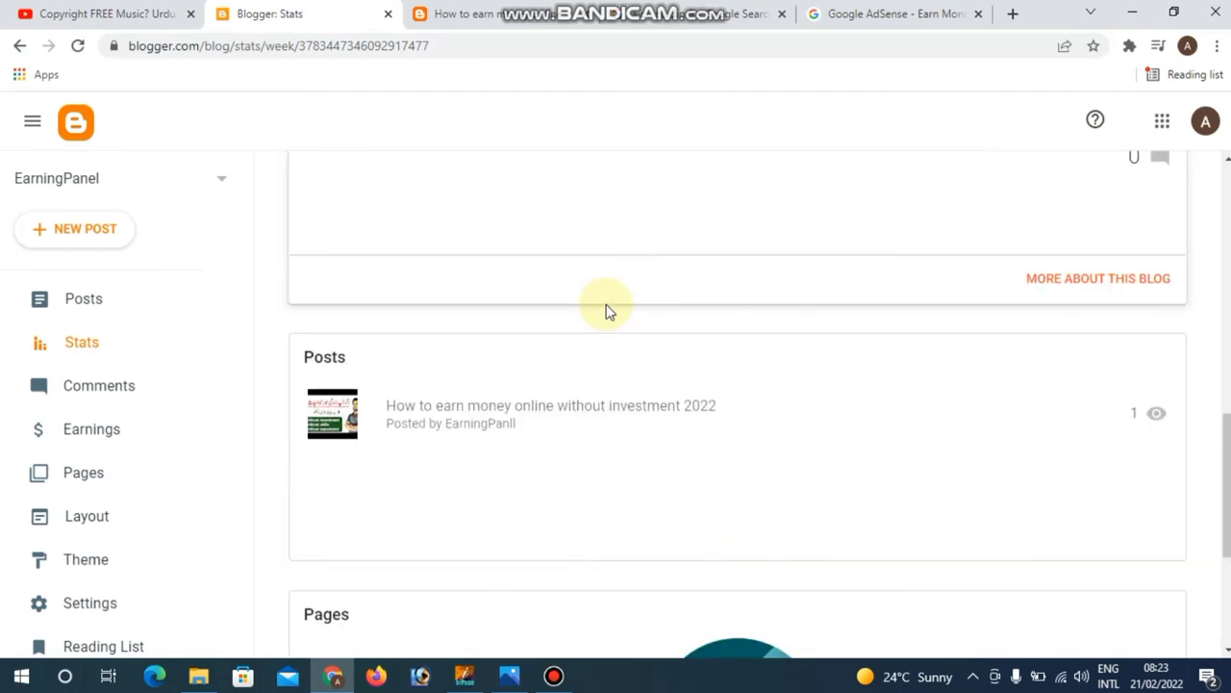
pyautogui.scroll(5, 606, 304)
pyautogui.scroll(-1, 221, 289)
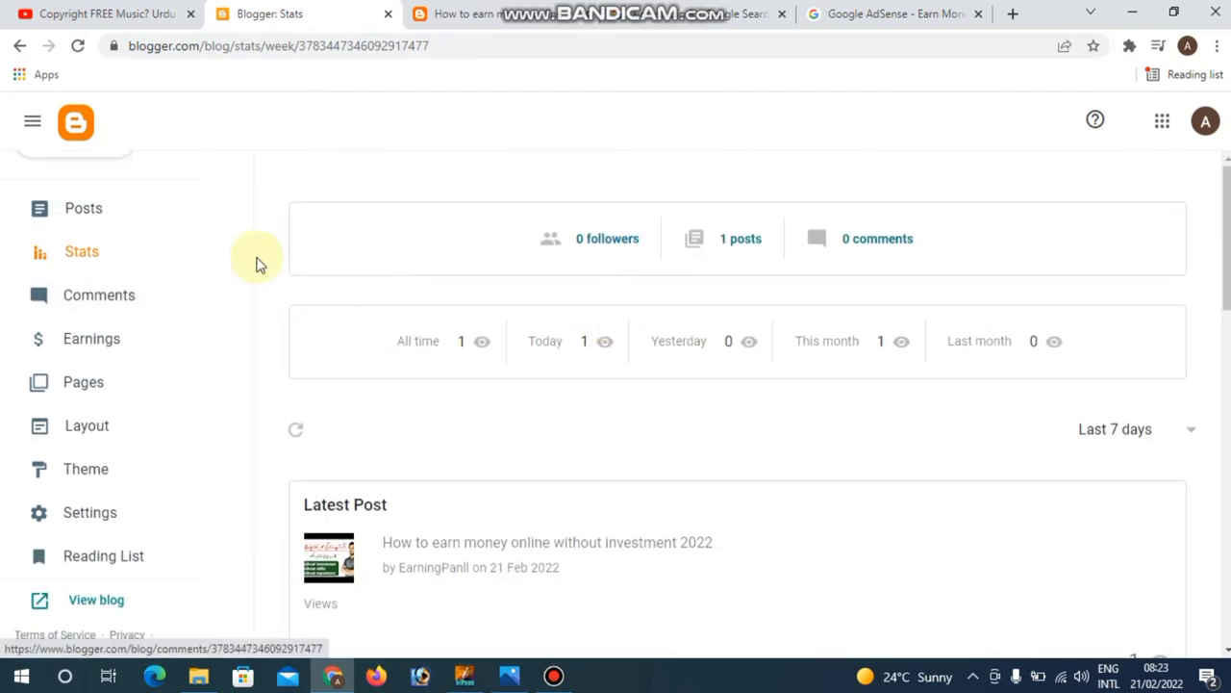
pyautogui.scroll(1, 245, 301)
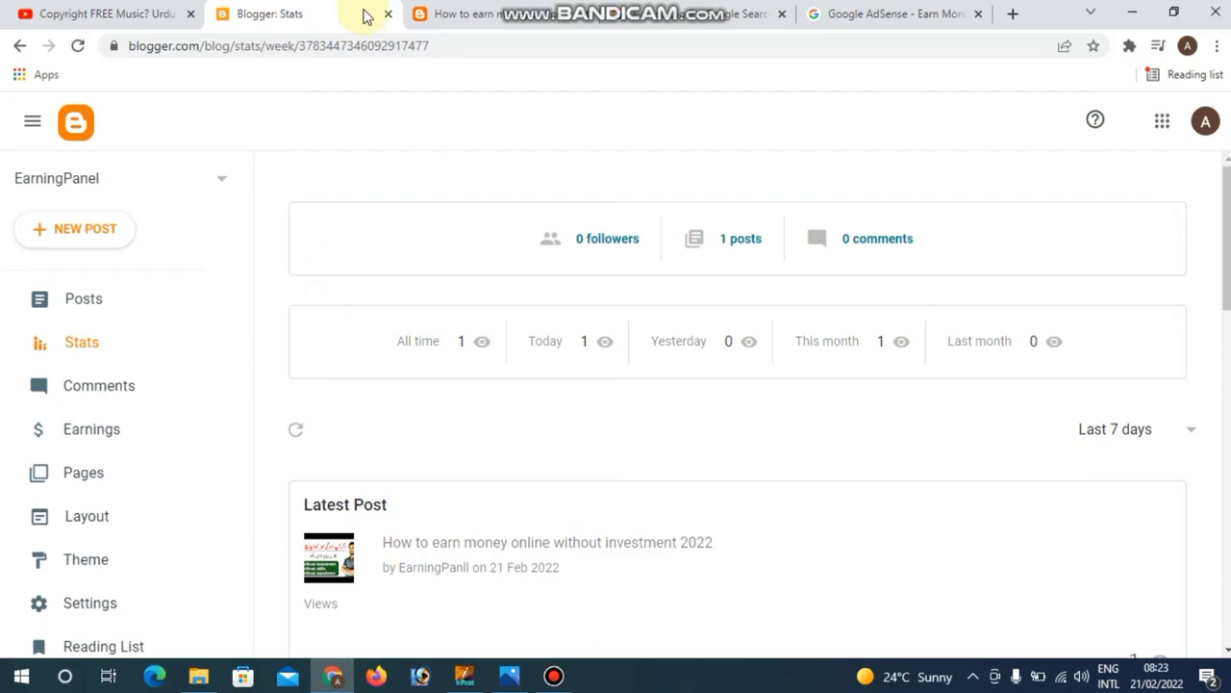
# - Open the "Solved Assignments - AIOU Studio 9" blog from the Google results and examine its layout, links and content as an example
pyautogui.click(702, 14)
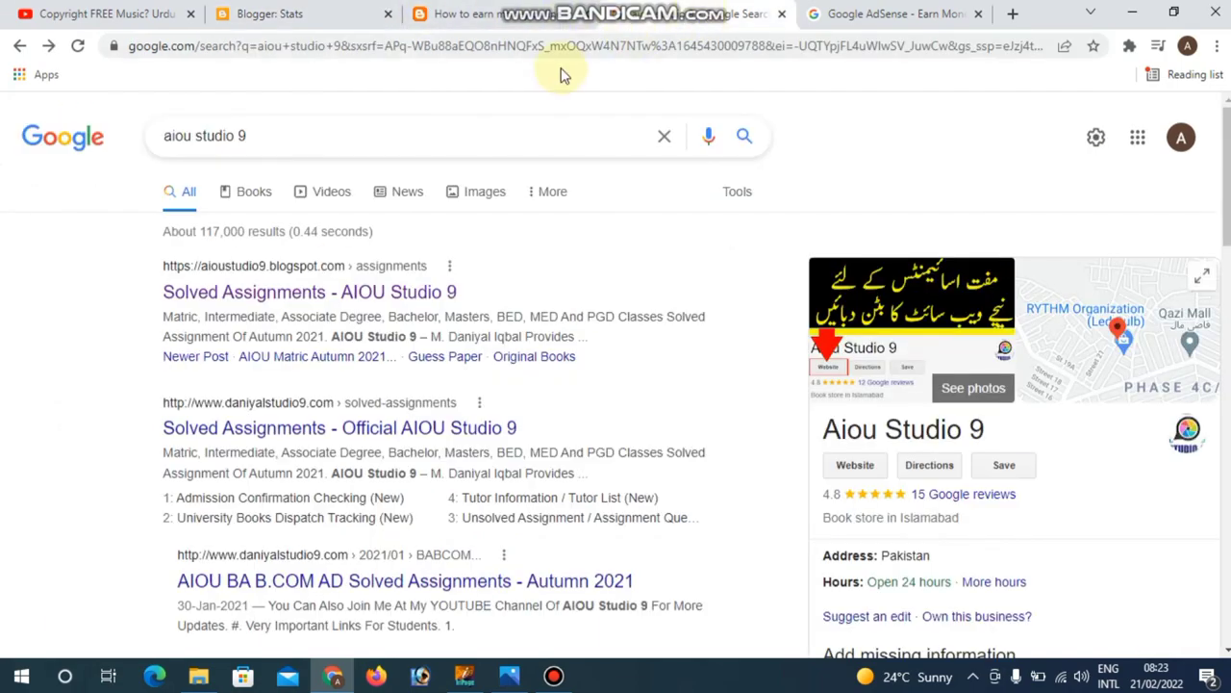
pyautogui.scroll(-1, 671, 213)
pyautogui.scroll(1, 663, 226)
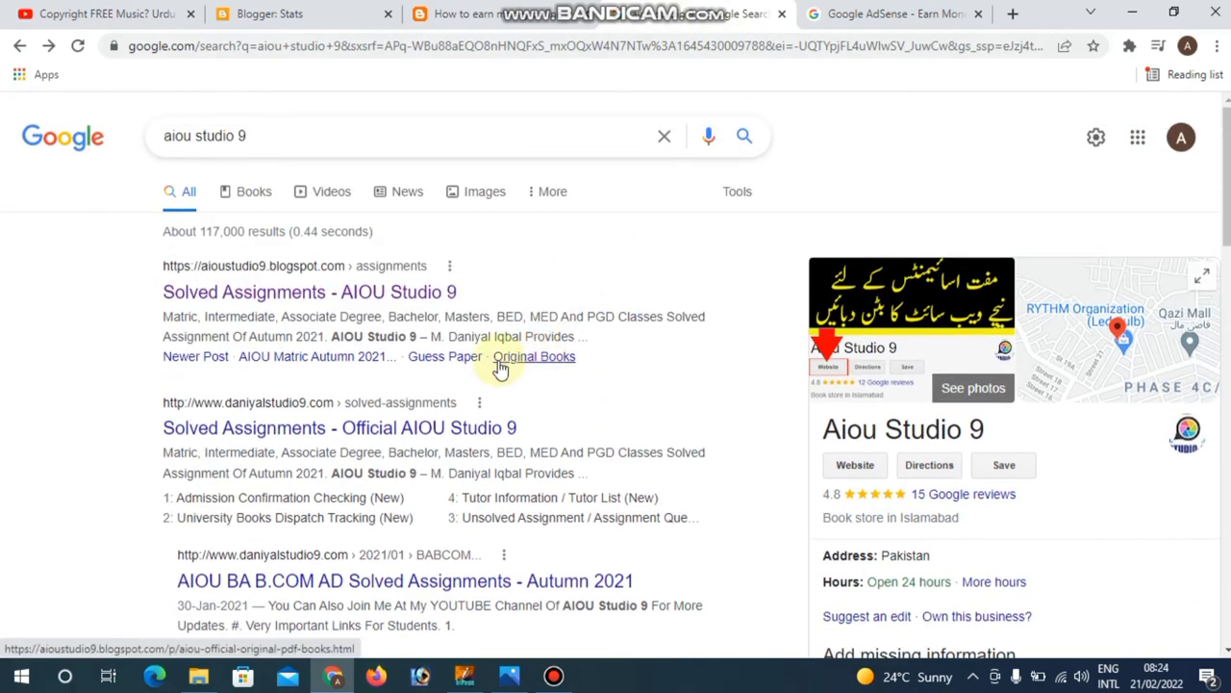
pyautogui.click(324, 294)
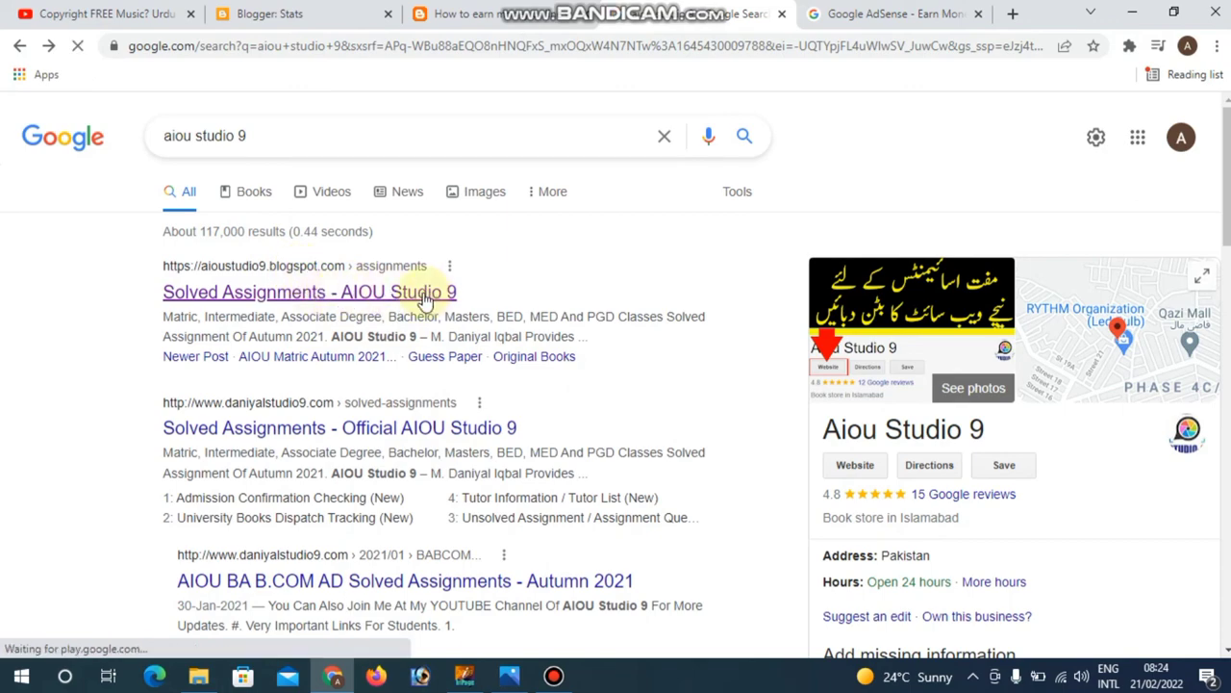
pyautogui.scroll(-3, 534, 318)
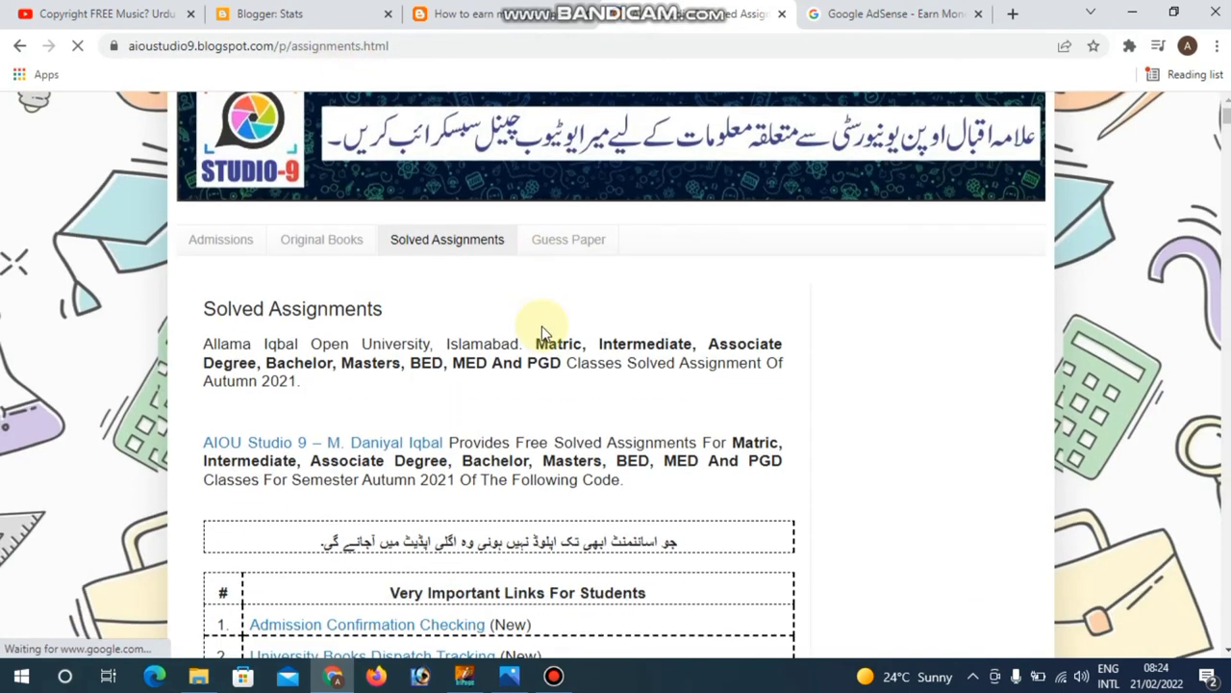
pyautogui.scroll(3, 542, 327)
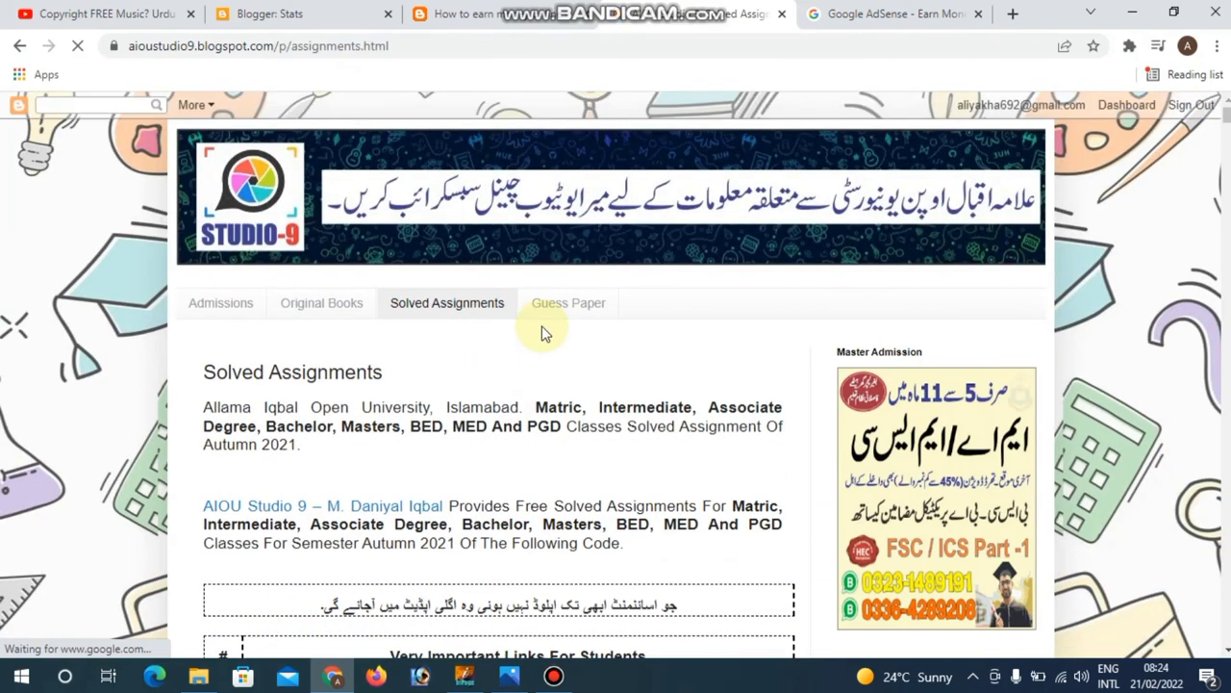
pyautogui.scroll(-1, 542, 331)
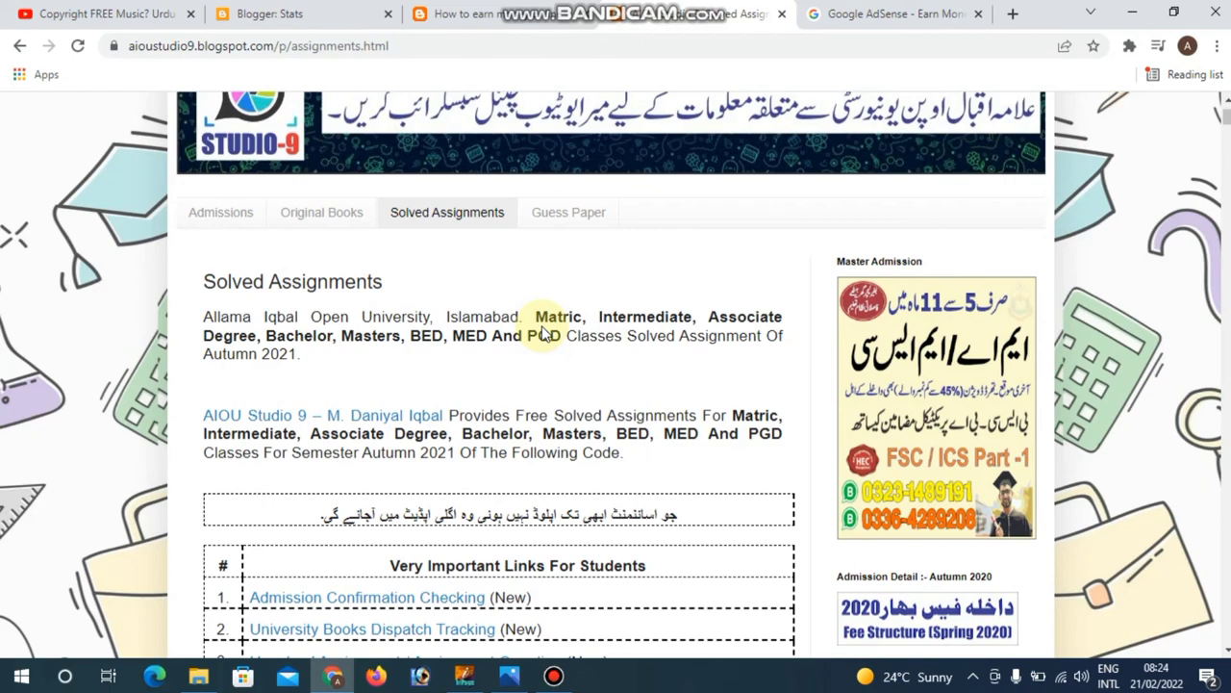
pyautogui.scroll(-5, 536, 366)
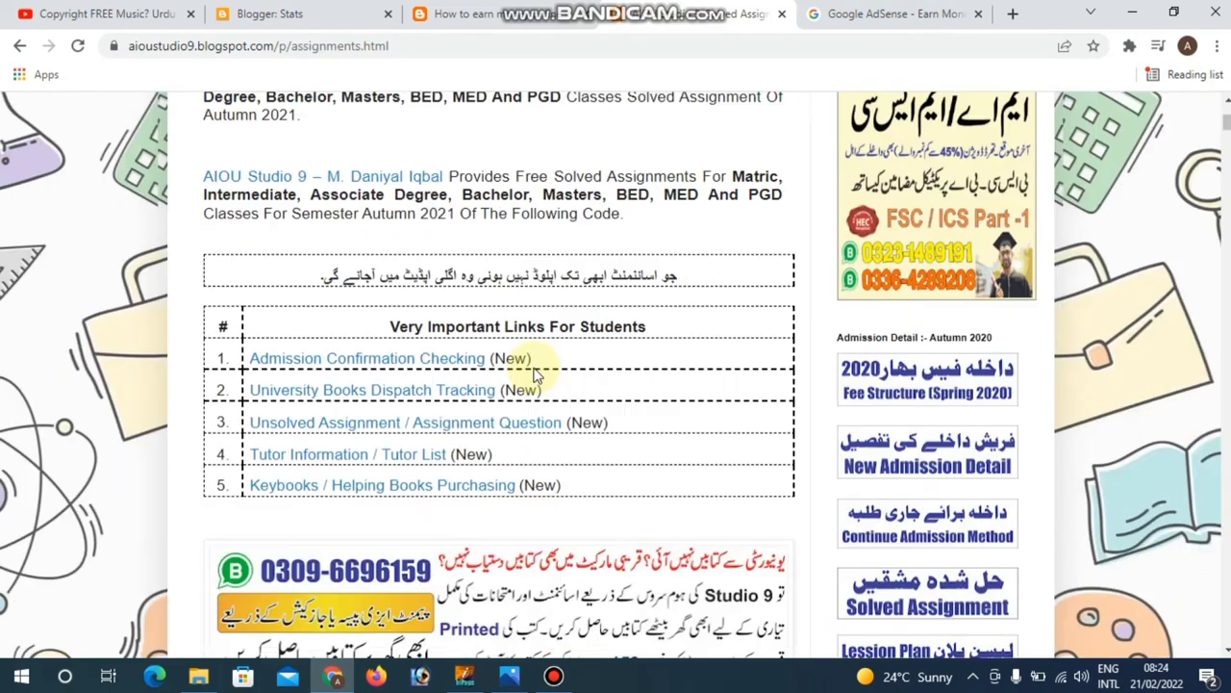
pyautogui.scroll(-1, 535, 368)
pyautogui.scroll(7, 503, 365)
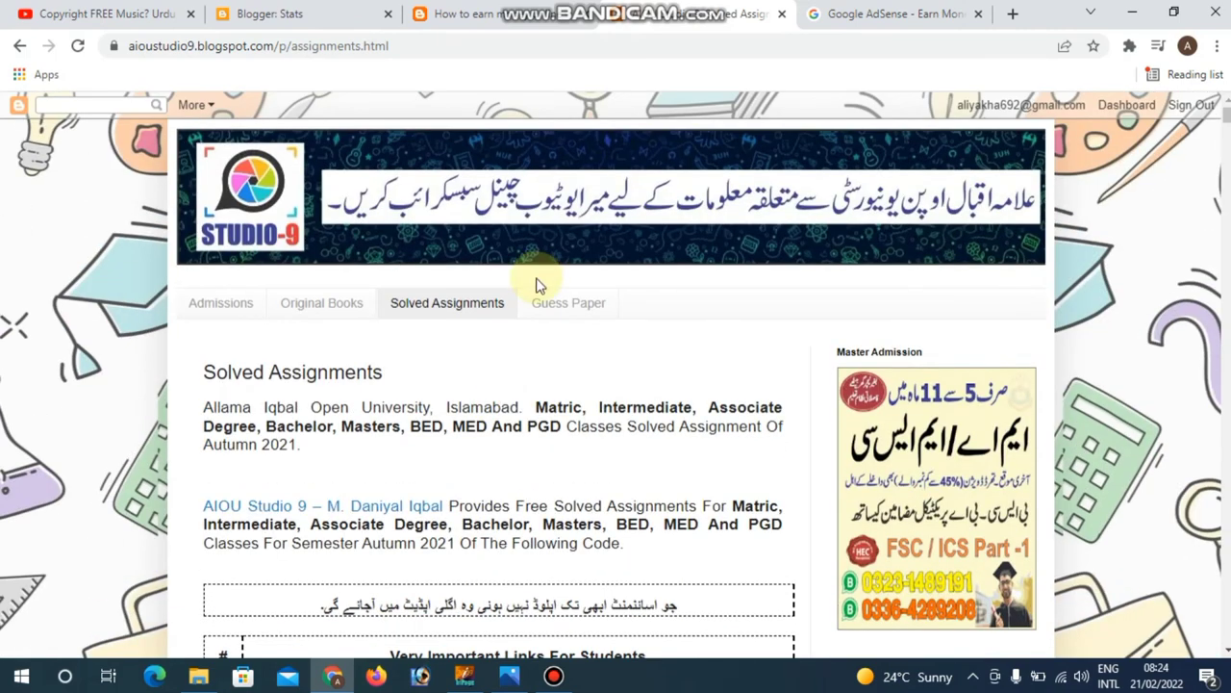
# - Return to the EarningPanel Stats page and review its Posts, Pages and Latest Post statistics again
pyautogui.click(324, 14)
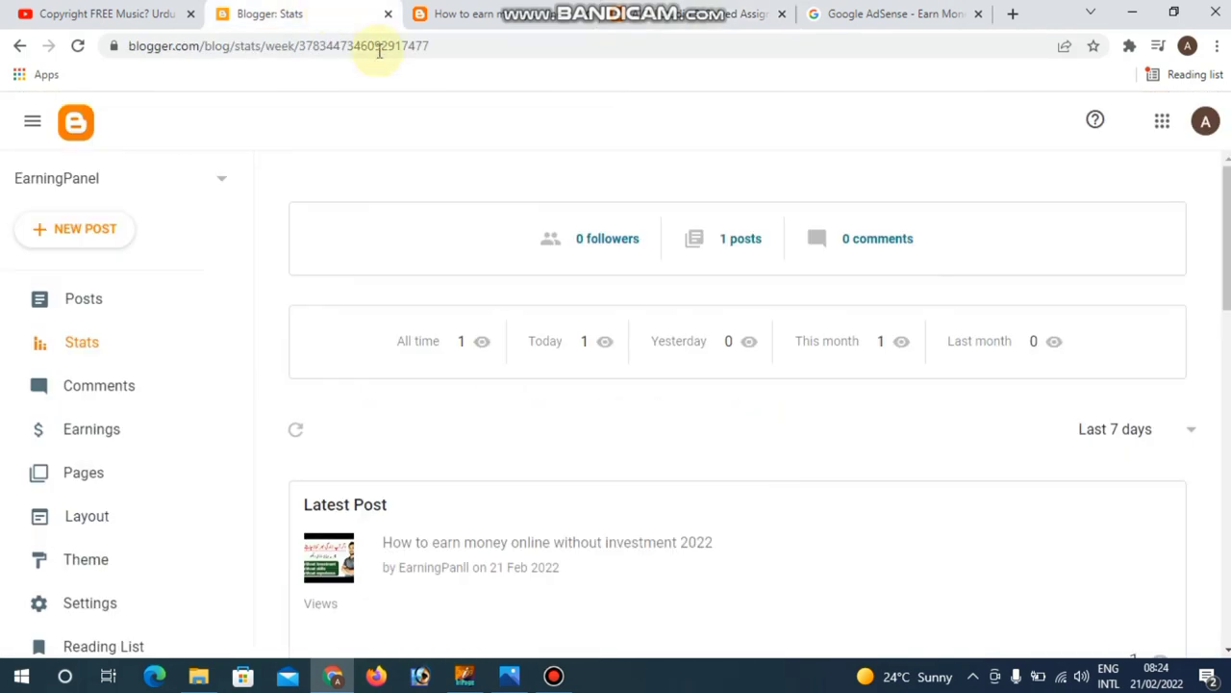
pyautogui.scroll(-4, 784, 279)
pyautogui.scroll(-6, 784, 284)
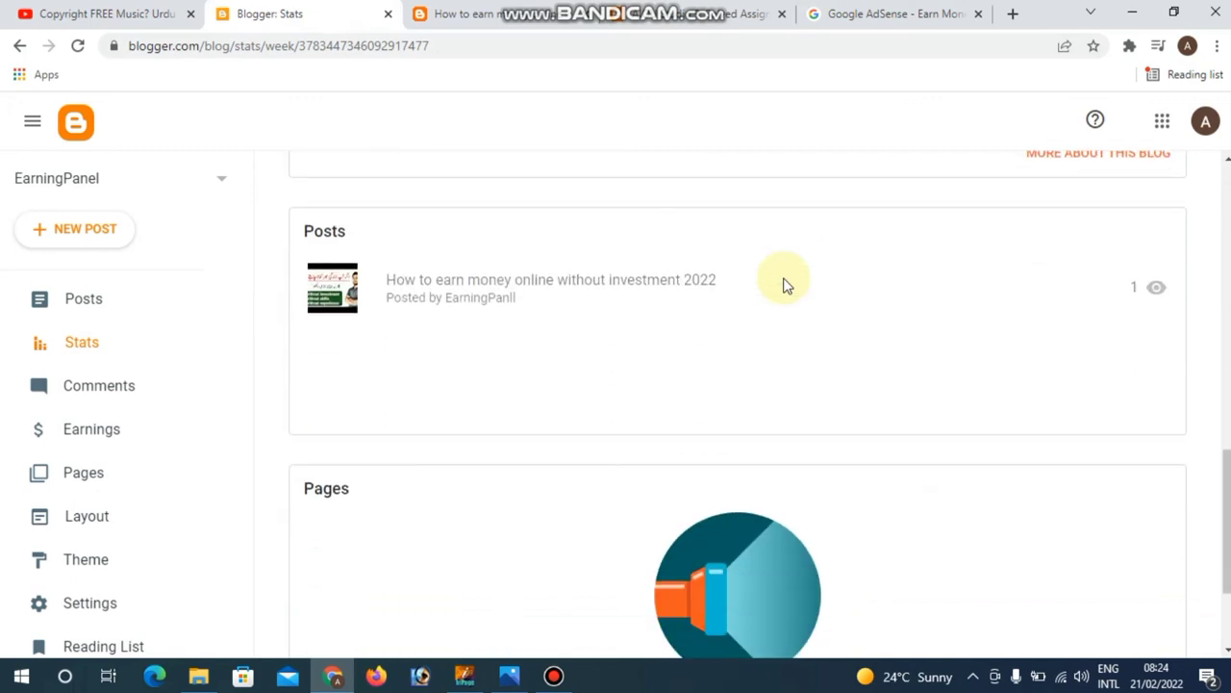
pyautogui.scroll(-2, 784, 286)
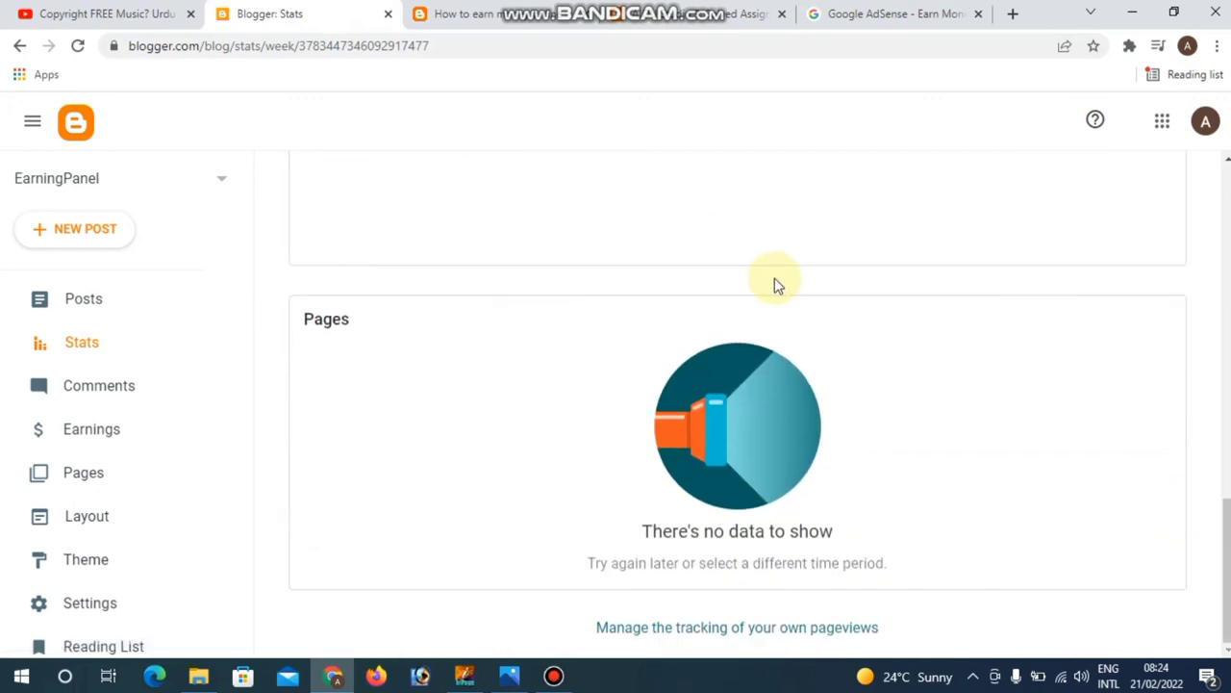
pyautogui.scroll(5, 549, 240)
pyautogui.scroll(1, 541, 247)
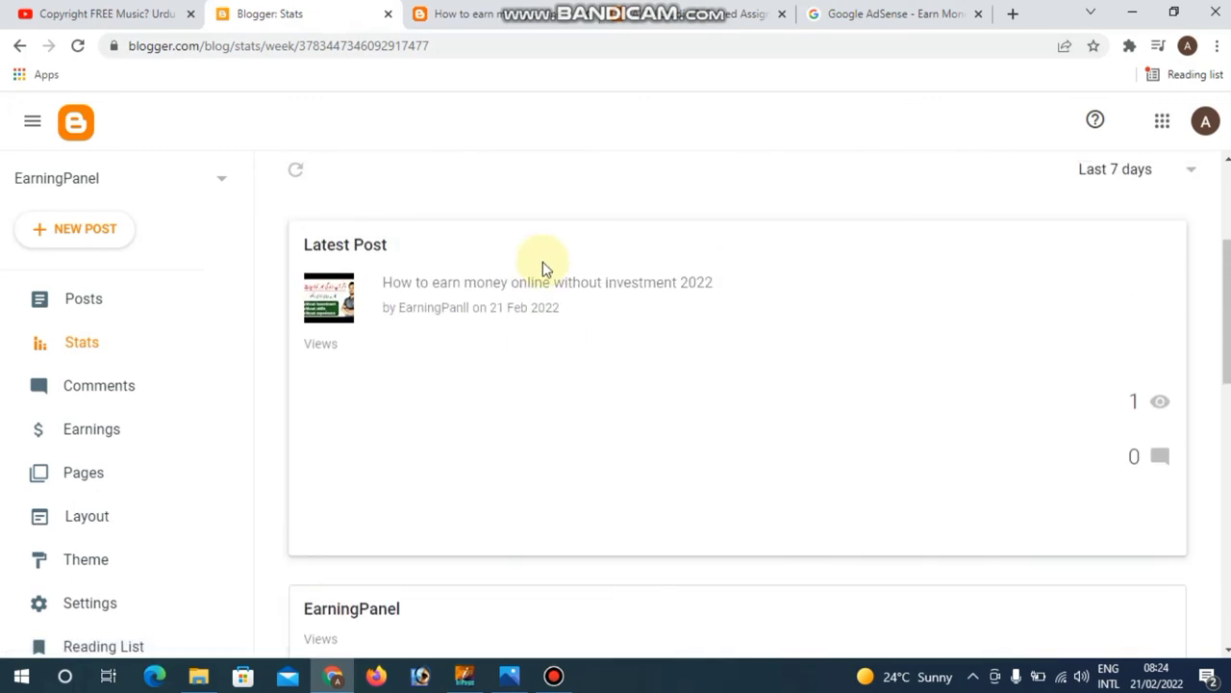